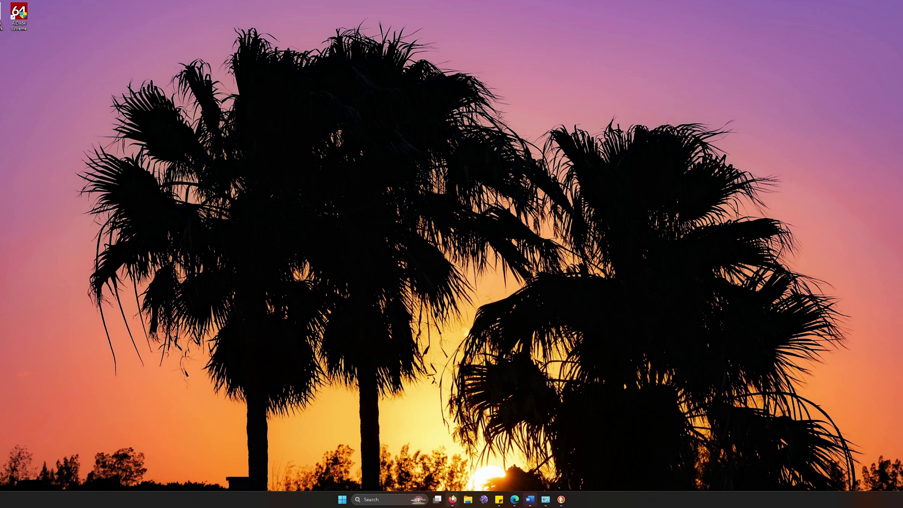
From the ROG support site's Downloads list, download the Armoury Crate & Aura Creator Installer
mouse_move(453, 498)
click(561, 499)
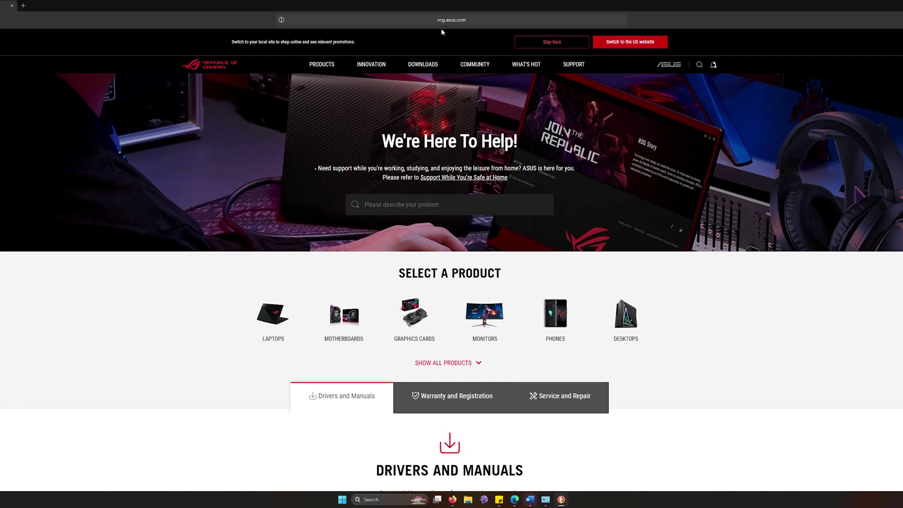
click(458, 19)
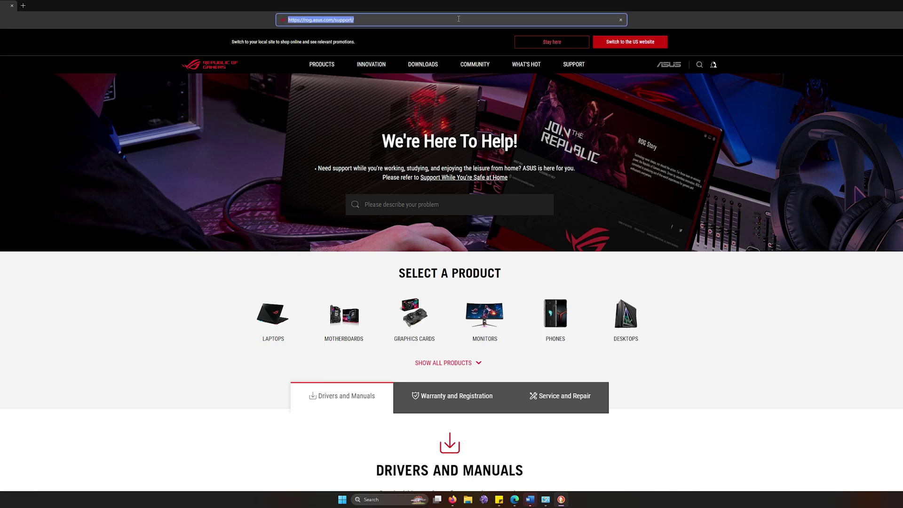
click(429, 65)
mouse_move(434, 63)
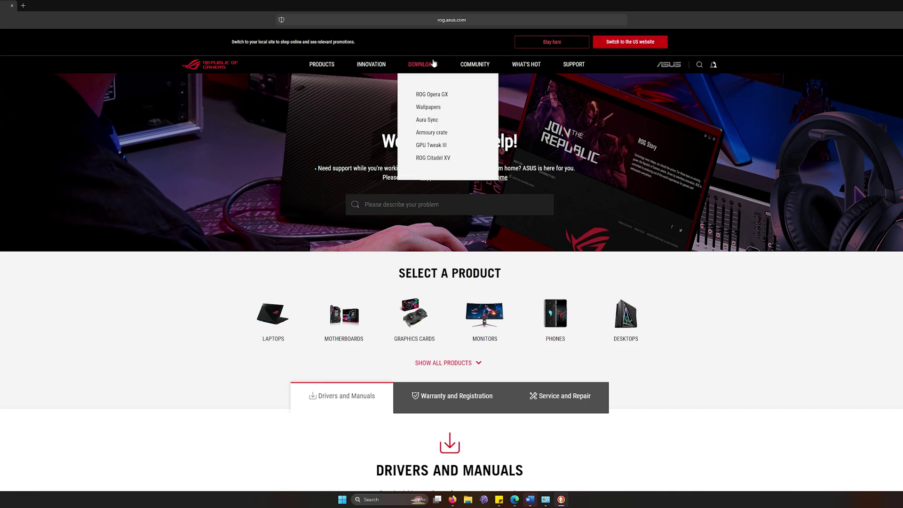
click(431, 134)
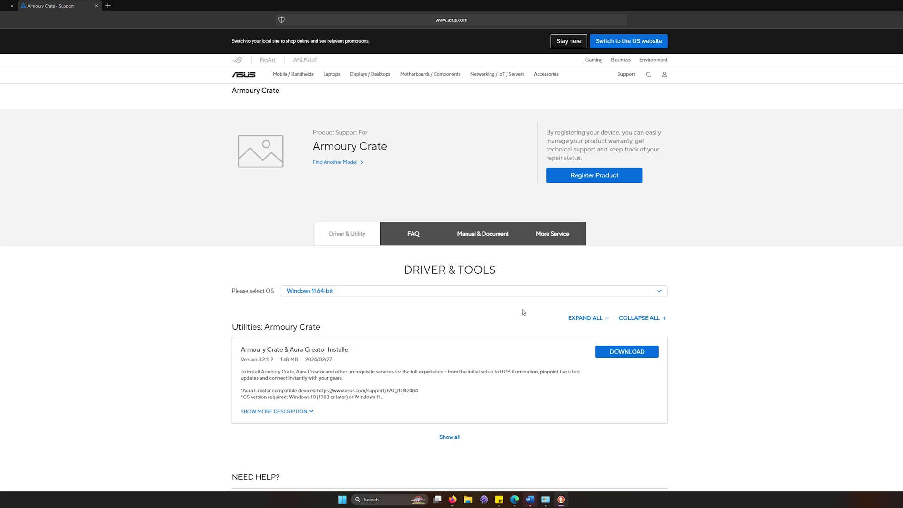
click(617, 353)
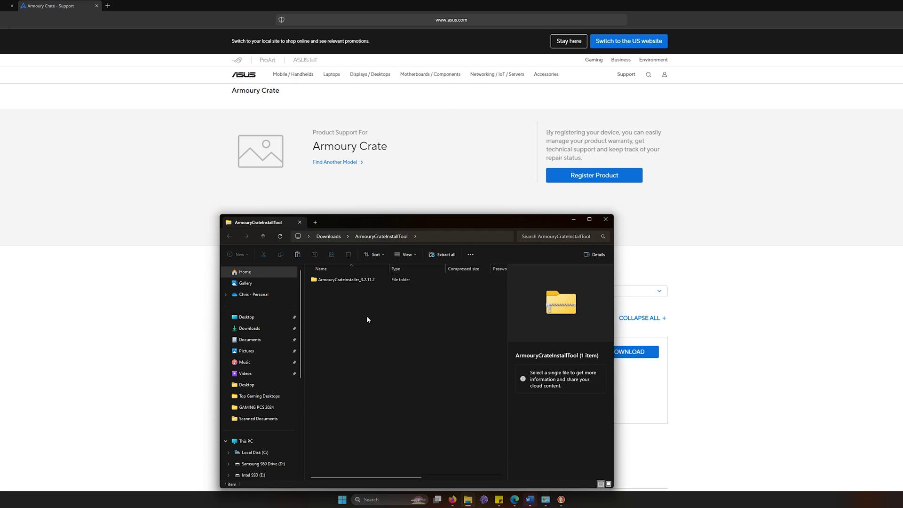
Extract the downloaded installer zip into the ArmouryCrateInstallTool folder
double_click(360, 279)
double_click(362, 280)
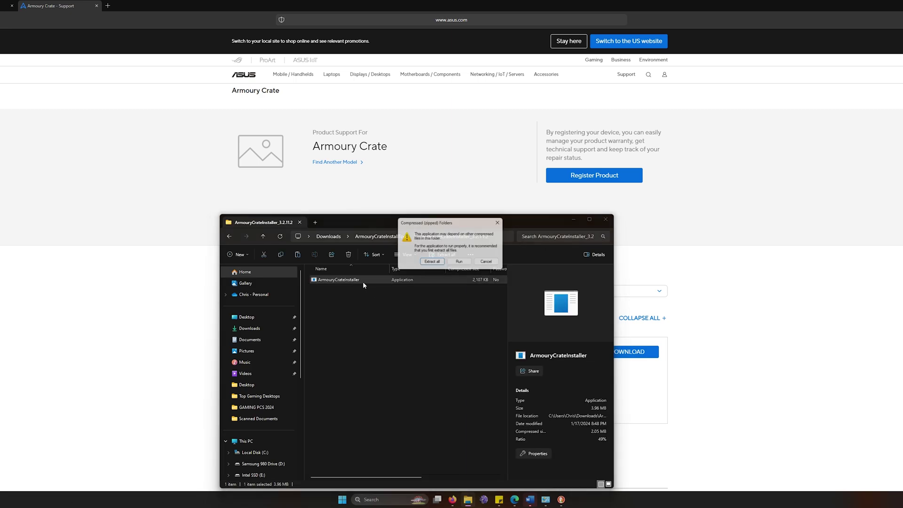
click(443, 265)
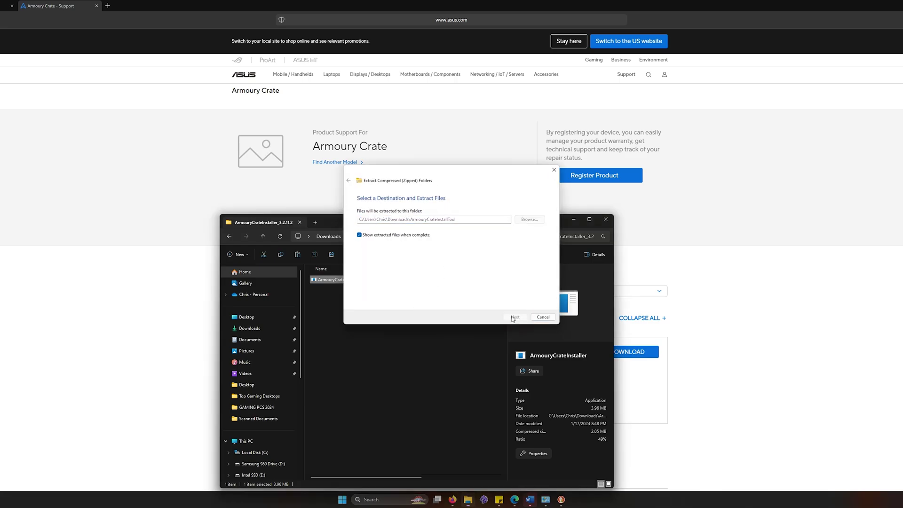
click(514, 317)
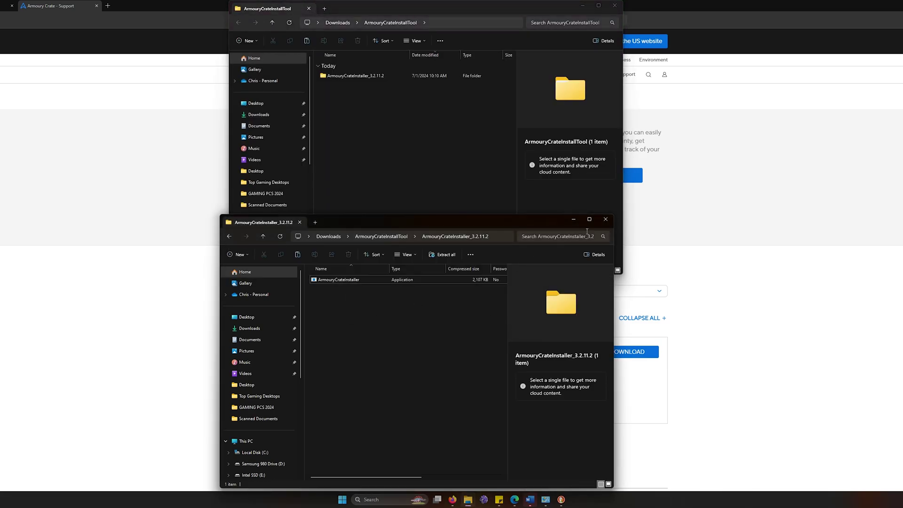
click(605, 219)
drag(470, 11, 652, 130)
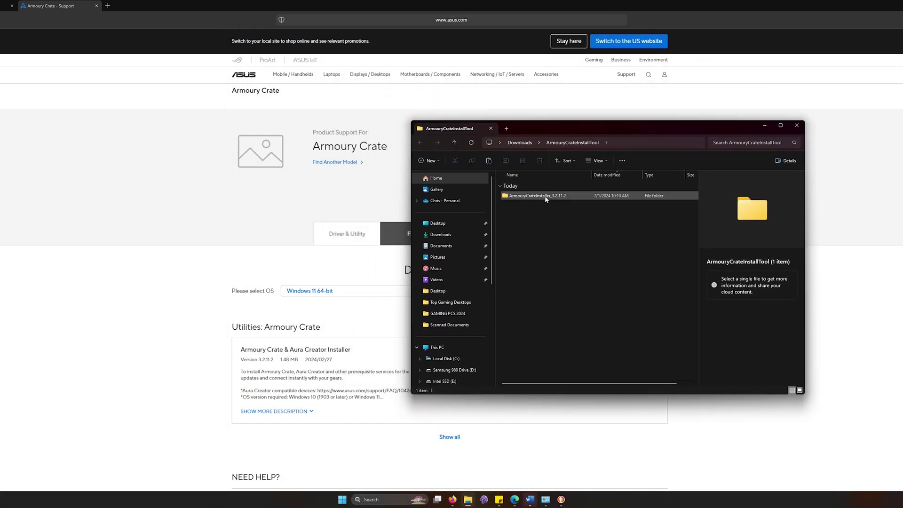
Run the installer in ArmouryCrateInstaller_3.2.11.2 as administrator
double_click(545, 196)
right_click(541, 196)
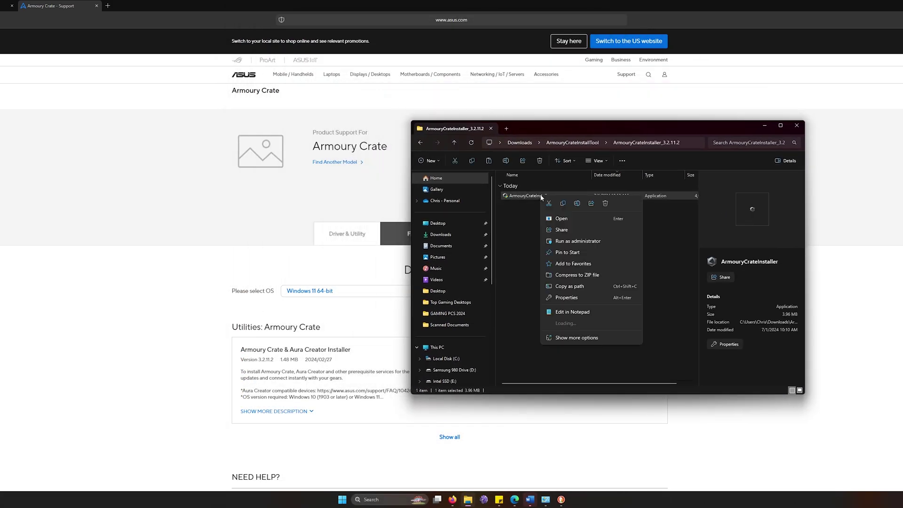
click(576, 240)
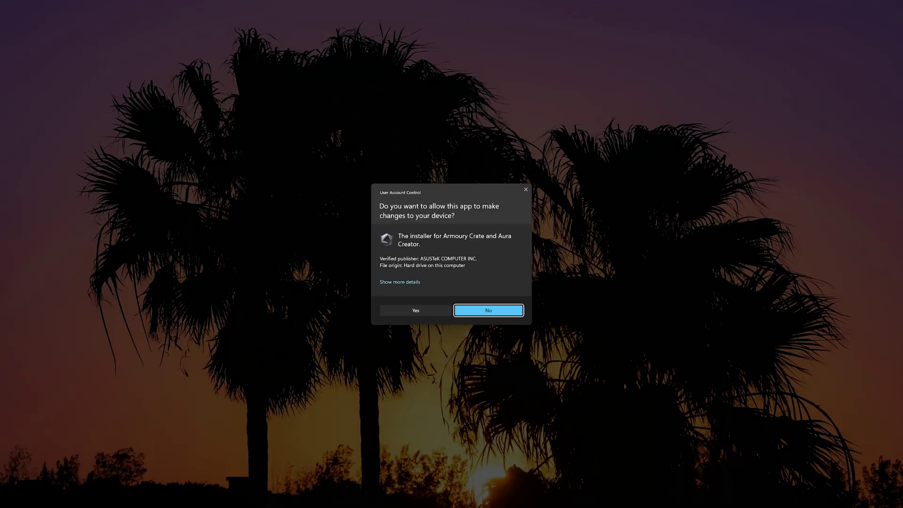
Approve UAC, deselect Aura Creator, keep Armoury Crate selected, and start installing
click(416, 310)
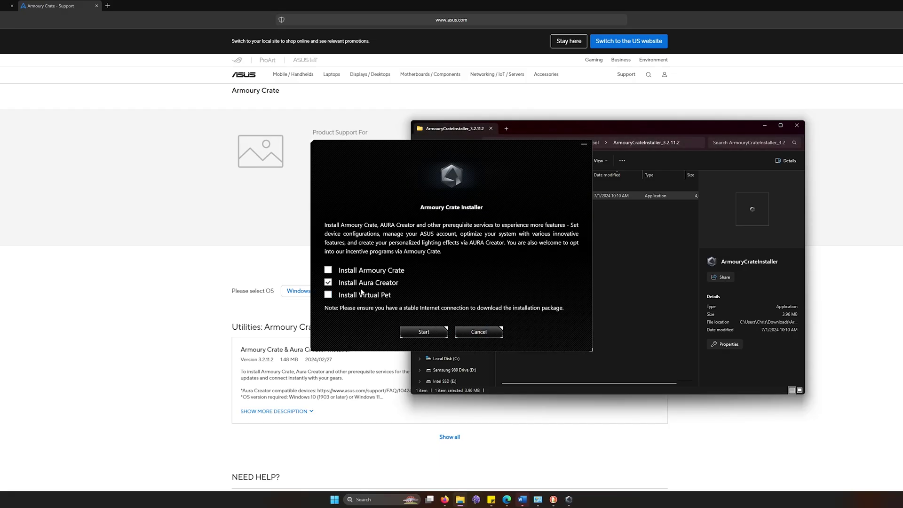
click(350, 282)
click(338, 269)
click(416, 332)
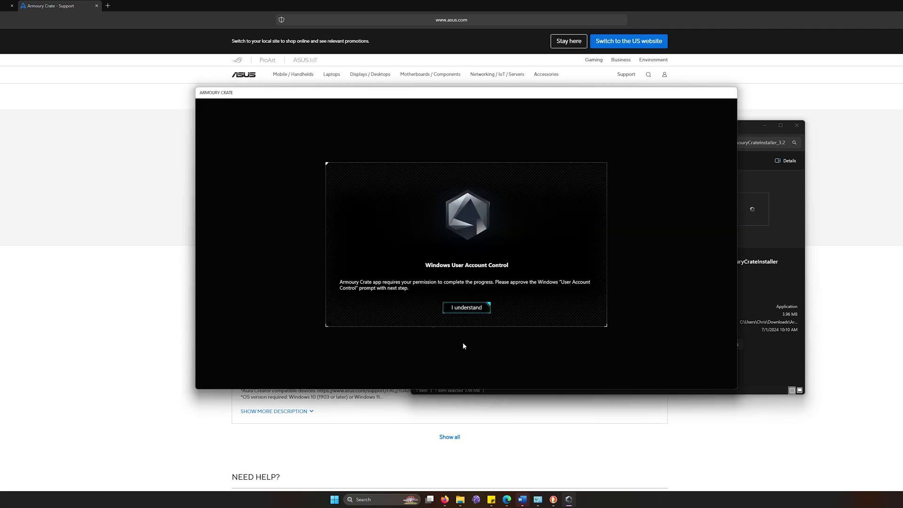
Acknowledge both permission notices and approve the UAC prompt to finish installing
click(461, 314)
click(471, 309)
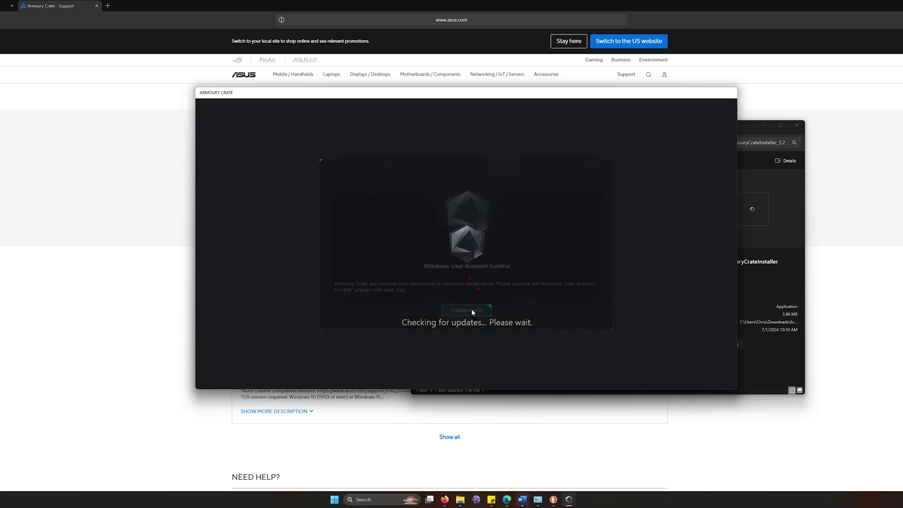
key(alt+y)
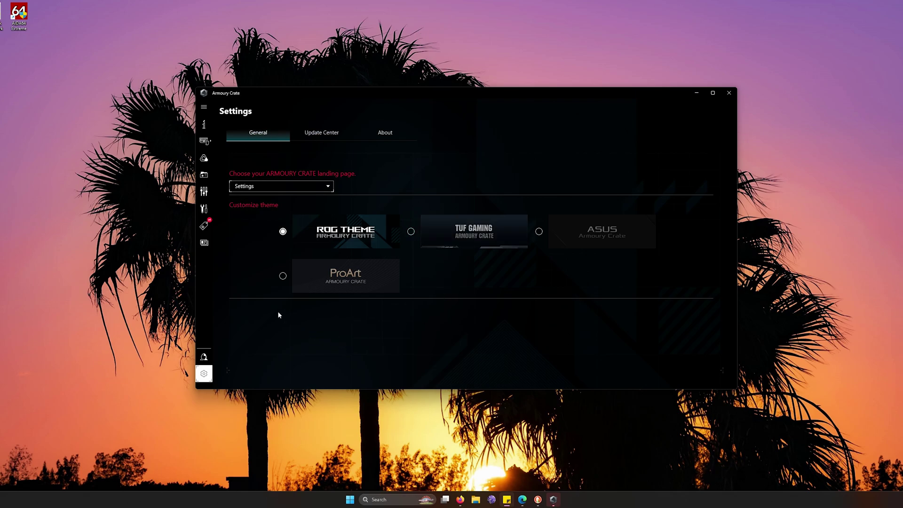
Open the Update Center component list and check for updates
click(310, 136)
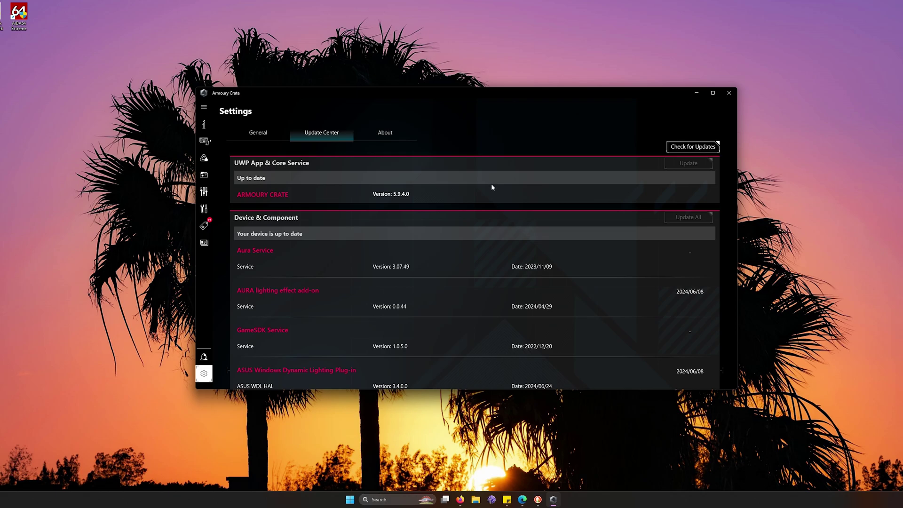
scroll(475, 241, down, 3)
scroll(482, 243, up, 2)
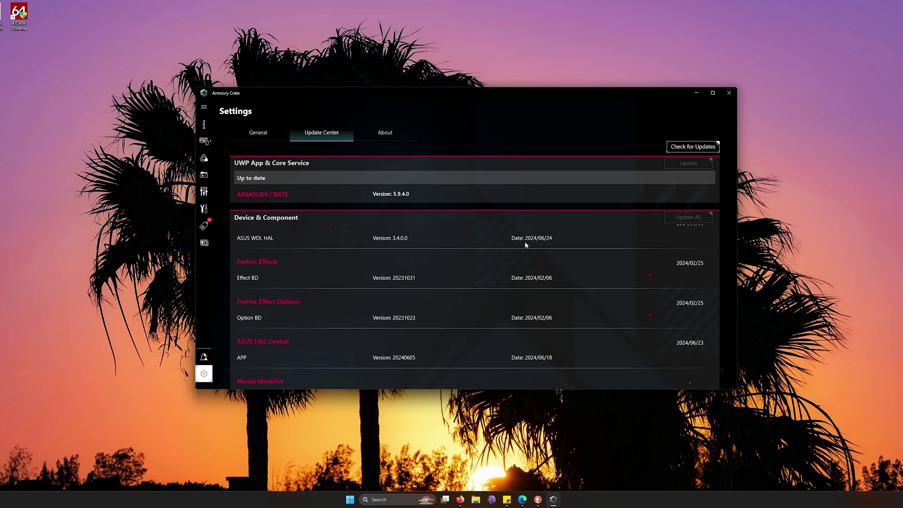
click(692, 146)
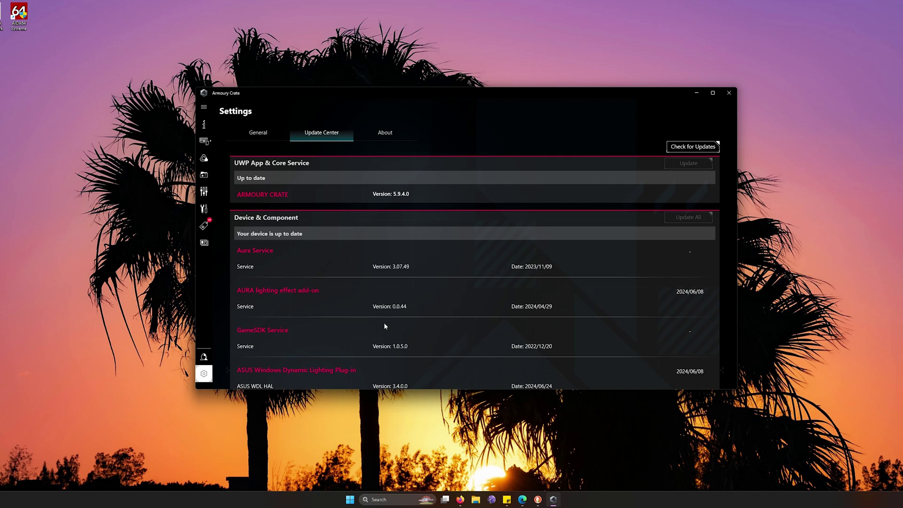
Review every Device & Component version, then show About with version 5.9.4.0
scroll(384, 323, down, 10)
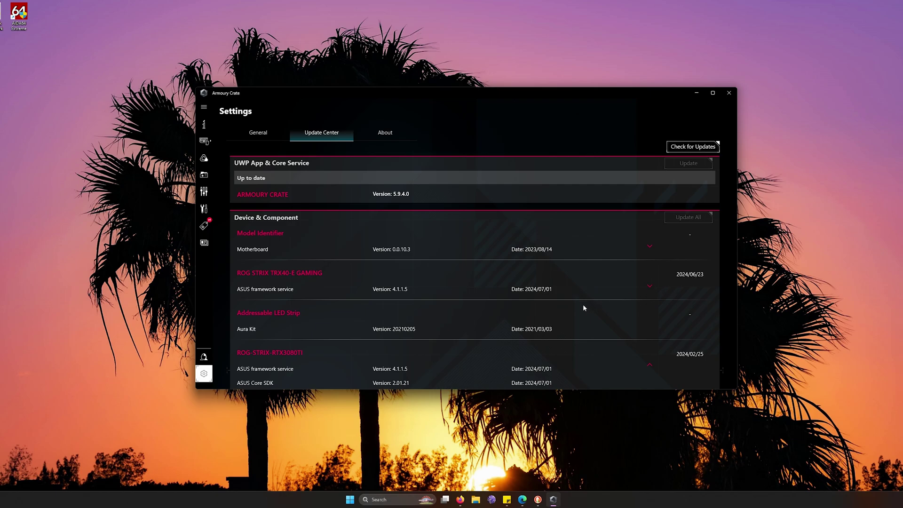
scroll(579, 307, down, 3)
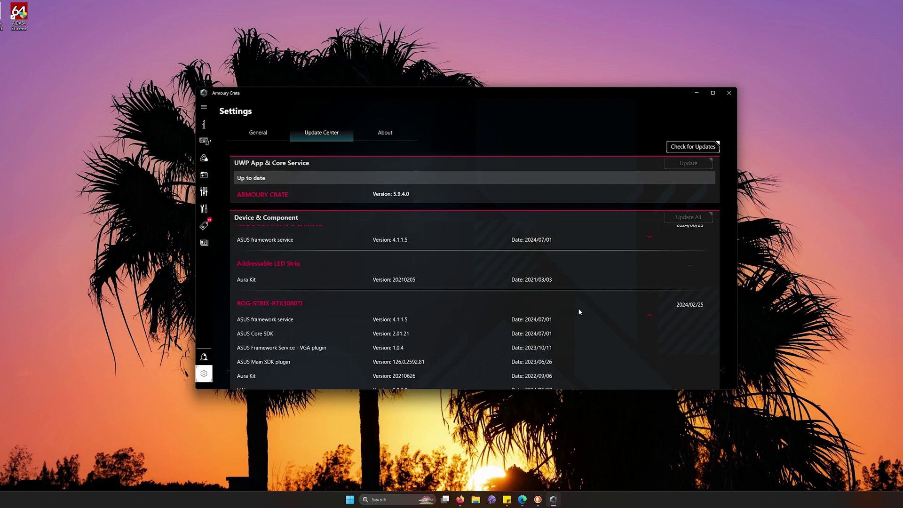
scroll(577, 313, down, 1)
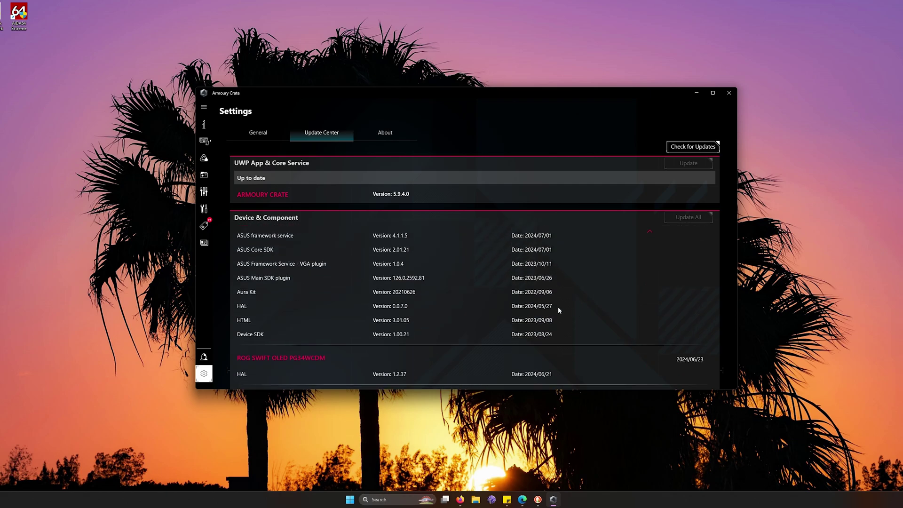
click(378, 132)
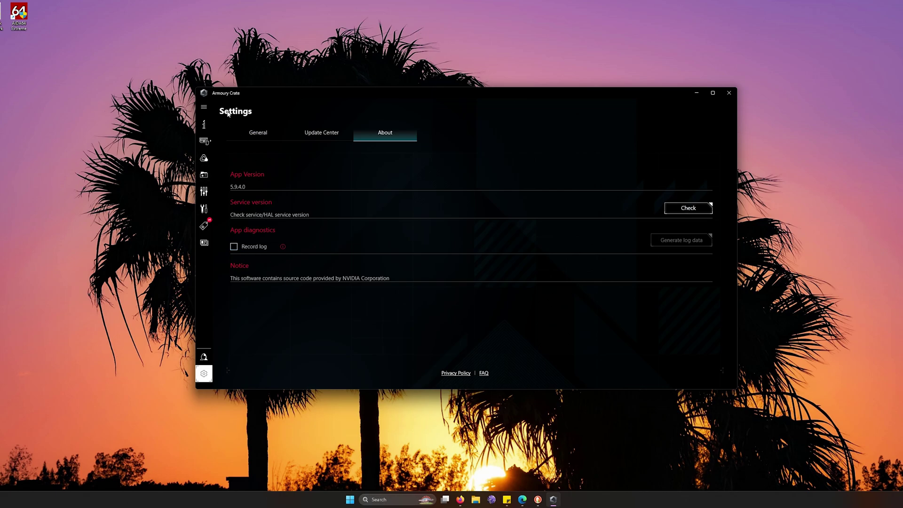
Expand the sidebar and go to the Dashboard with CPU gauge and panels
click(205, 107)
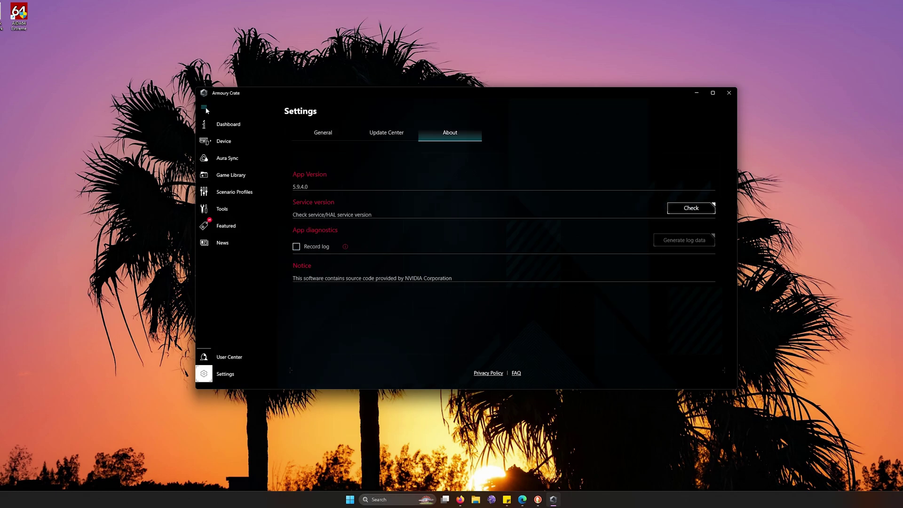
click(223, 125)
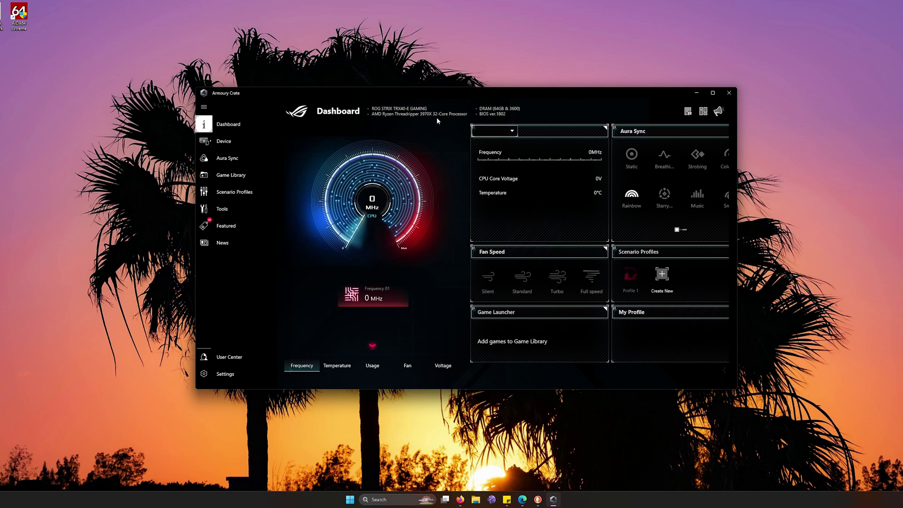
Cycle the Dashboard CPU gauge through temperature and usage, then back to frequency
click(489, 132)
click(514, 136)
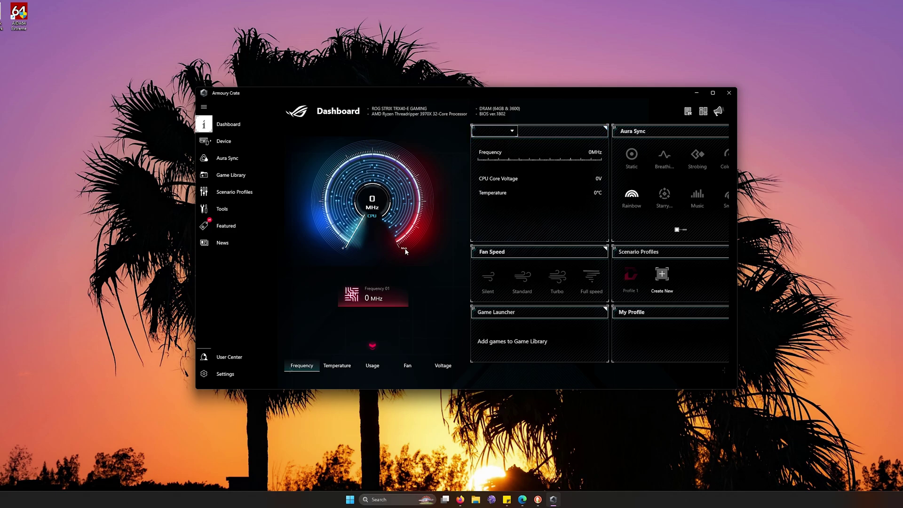
click(336, 369)
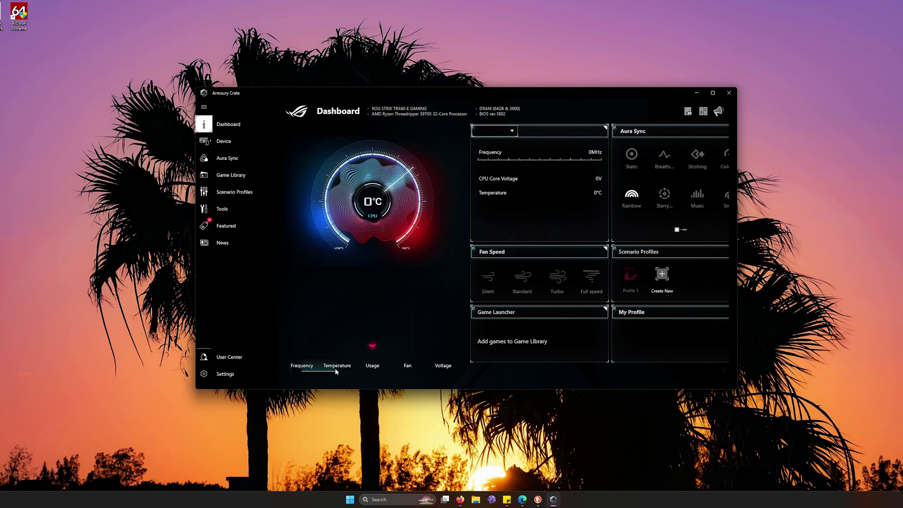
click(369, 367)
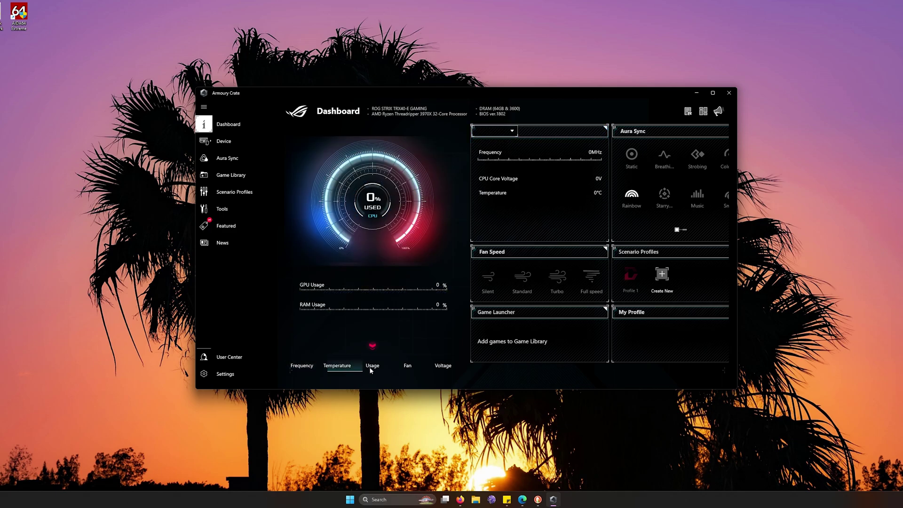
click(301, 366)
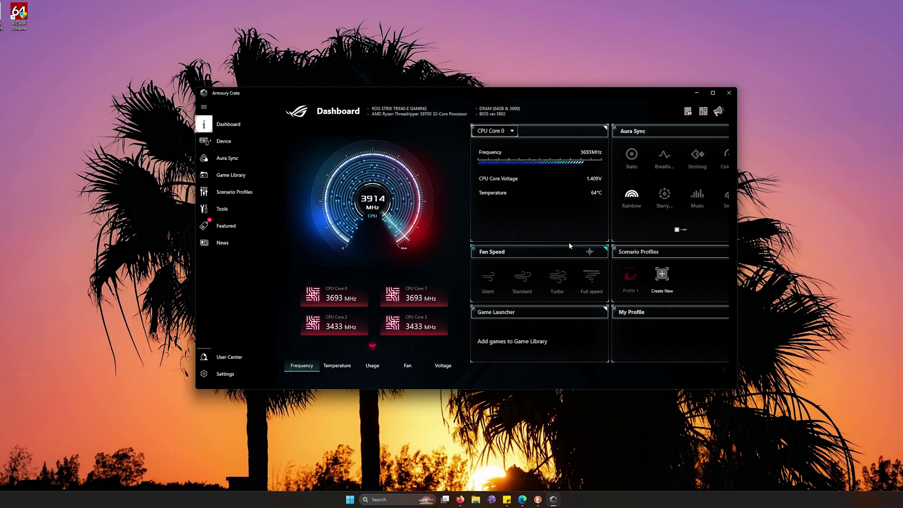
Maximize the window and open the ROG STRIX TRX40-E GAMING device
click(713, 94)
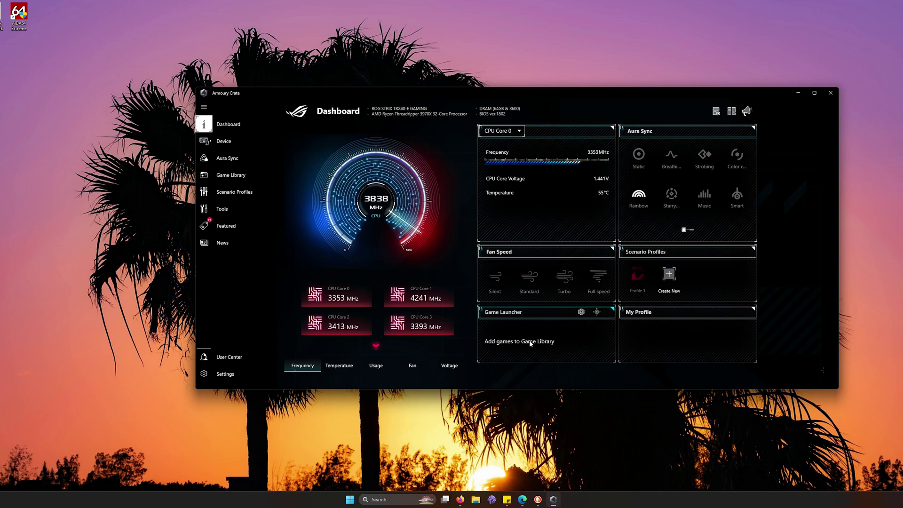
click(228, 146)
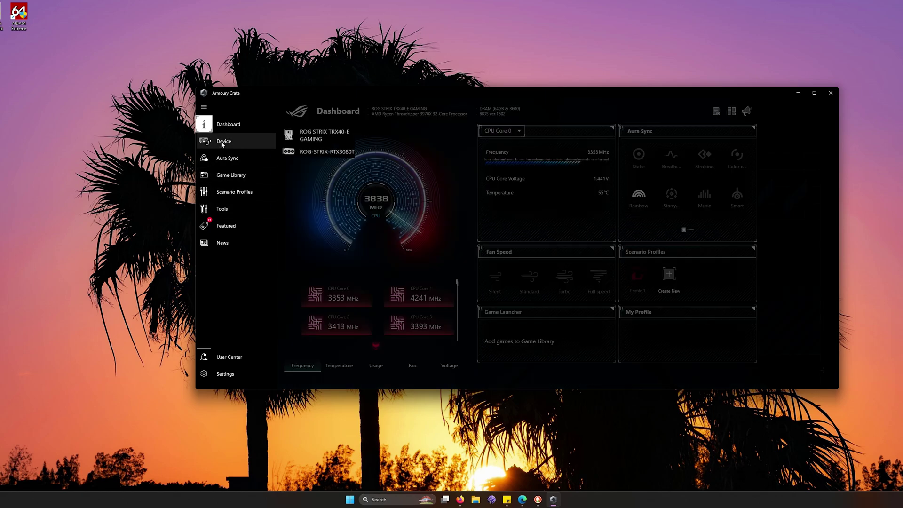
click(303, 136)
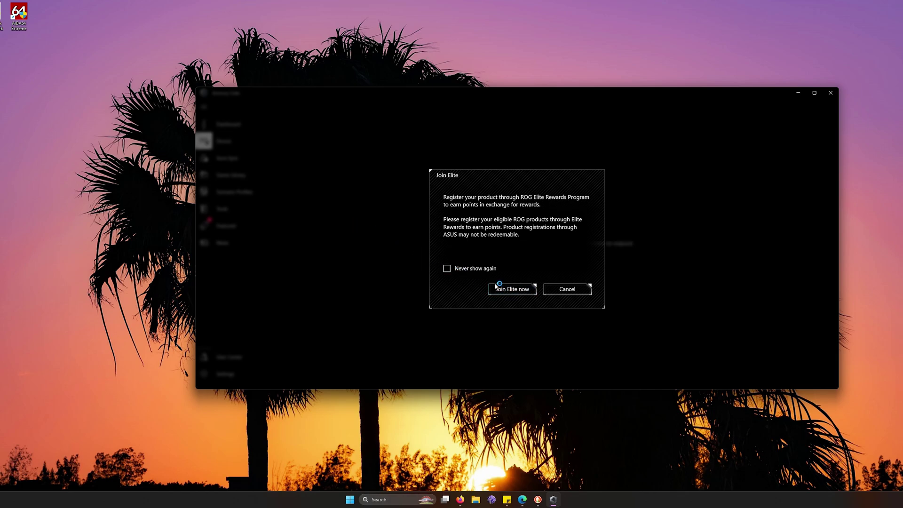
Cancel the Join Elite invitation and the Register Your Product reminder
click(550, 288)
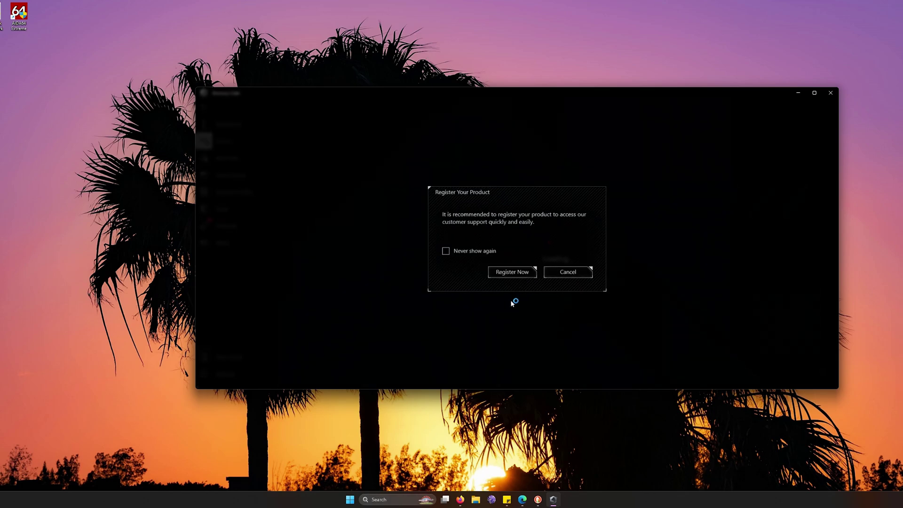
click(549, 272)
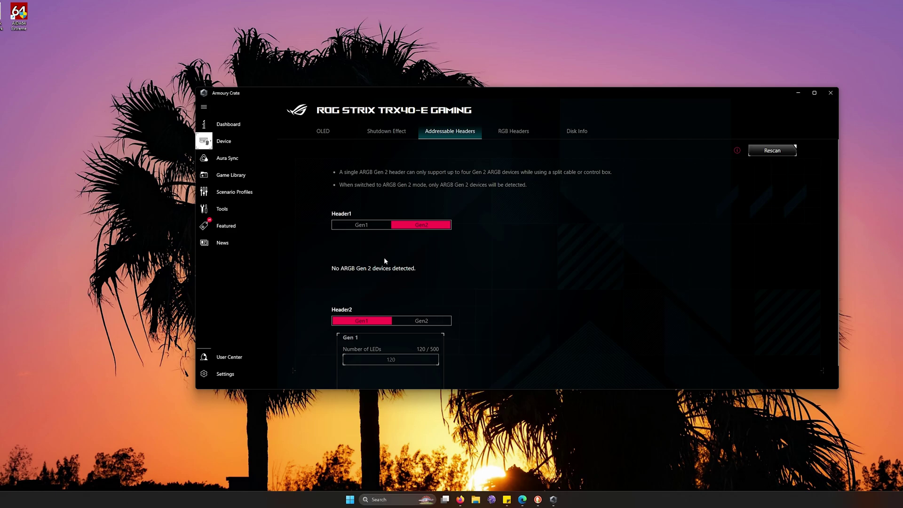
Set Header1 to Gen1, then view the RGB Headers and Disk Info tabs
click(353, 228)
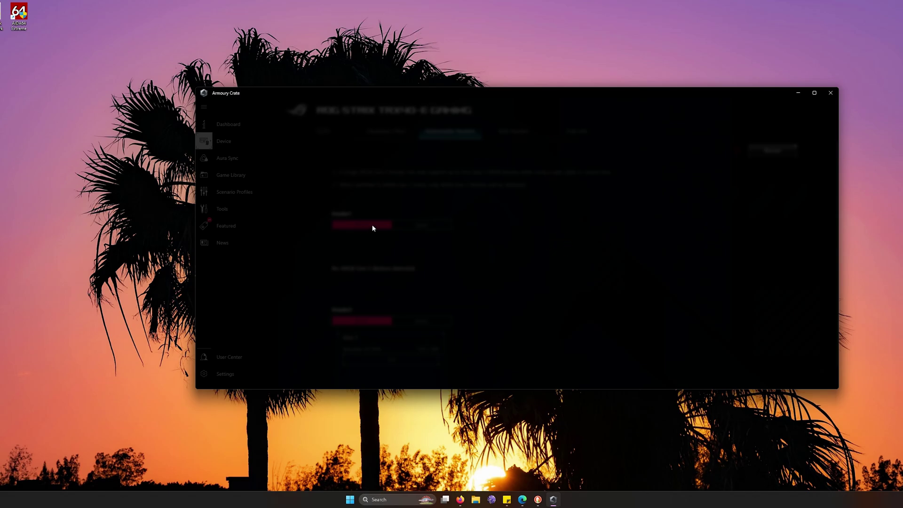
scroll(513, 145, down, 1)
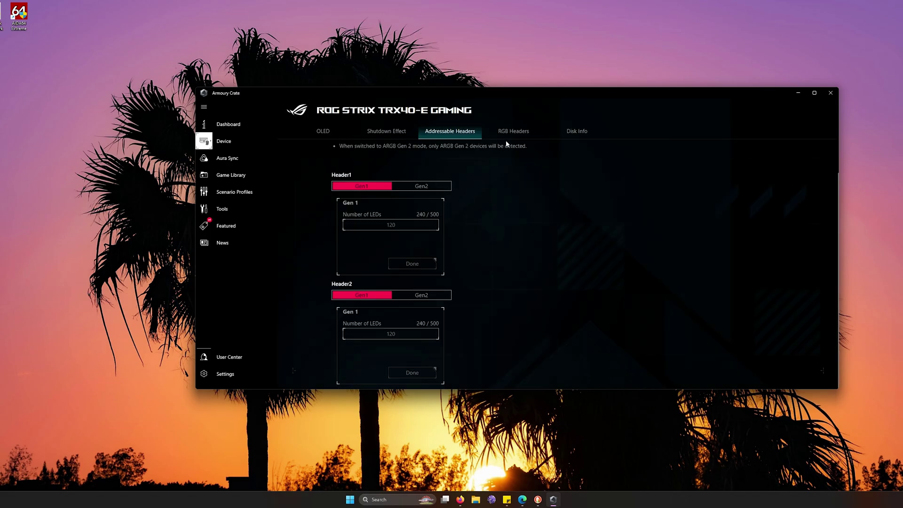
click(498, 135)
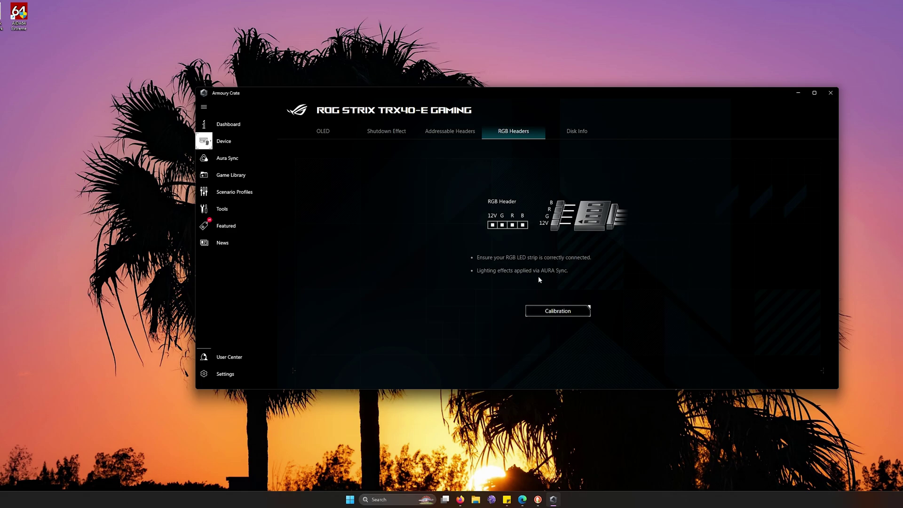
click(565, 130)
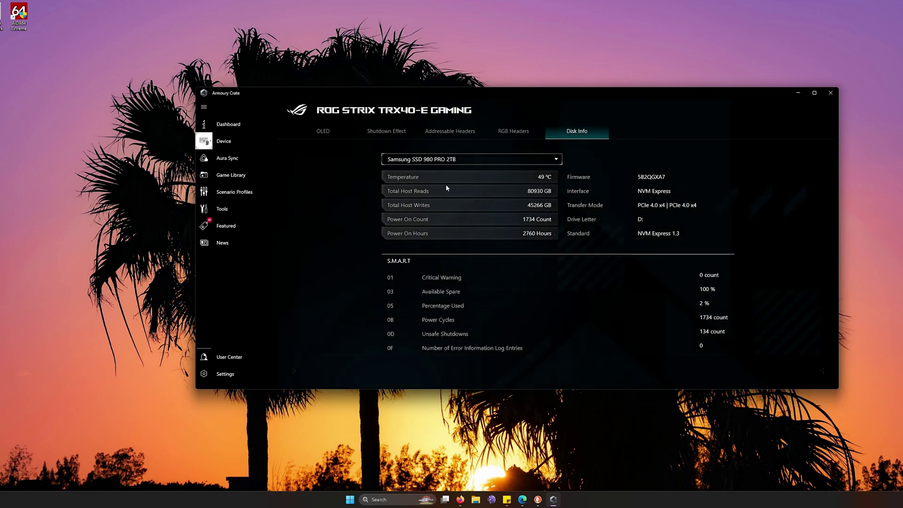
View Nextorage, Samsung 980 PRO and Intel drive details, then open Aura Sync mouse Dynamic Lighting
click(448, 160)
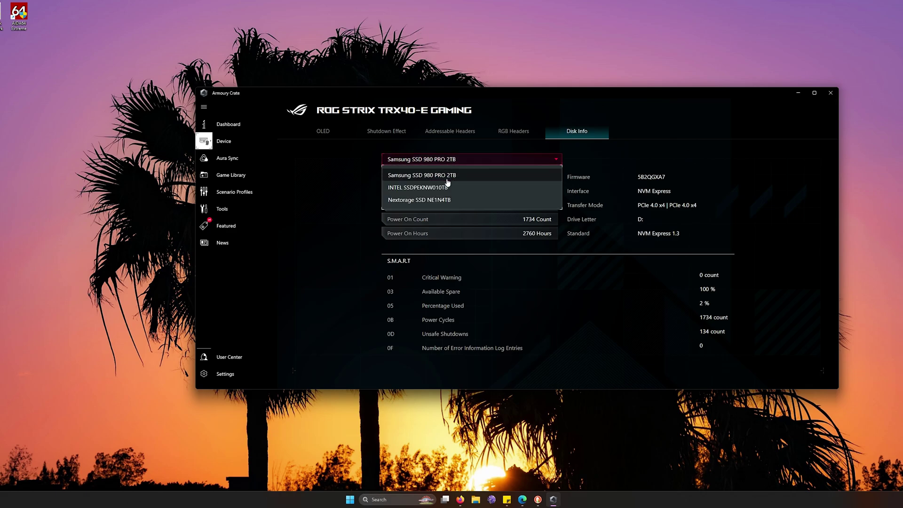
click(450, 200)
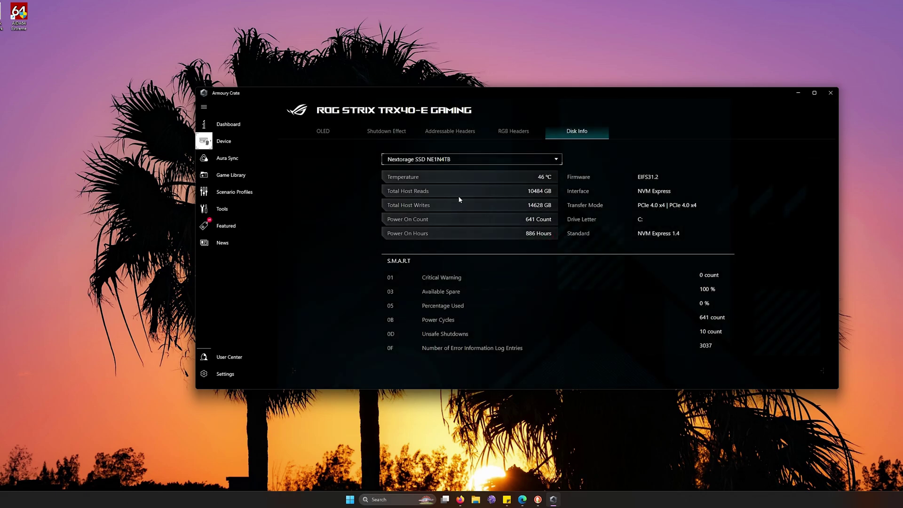
click(423, 160)
click(401, 174)
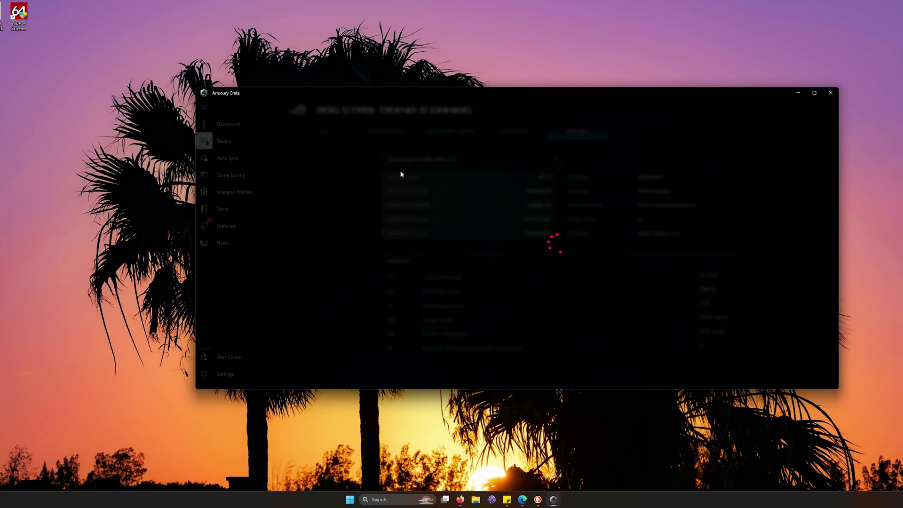
click(395, 160)
click(394, 191)
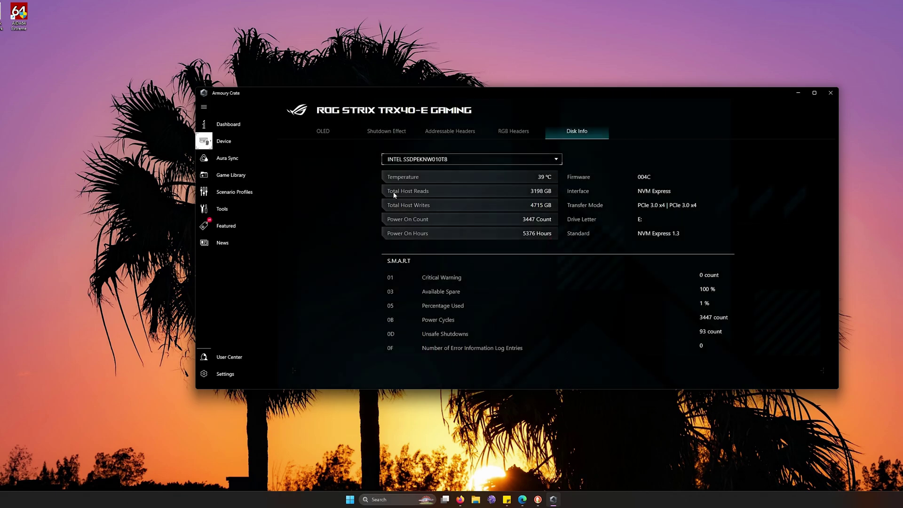
click(237, 161)
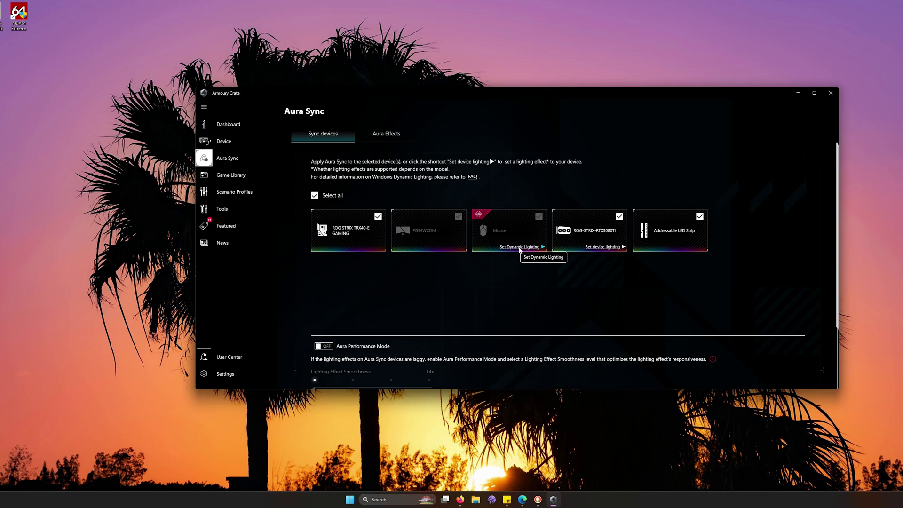
click(519, 248)
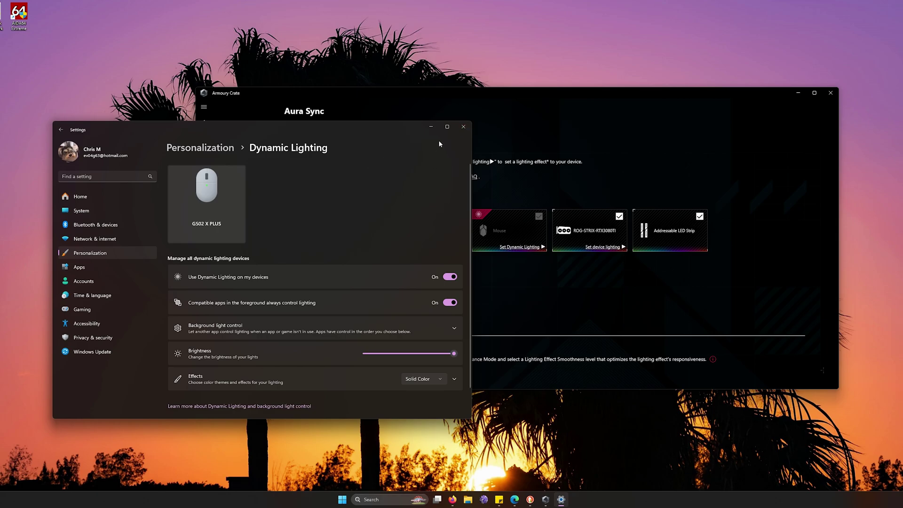
Close Windows Settings to return to the synced Aura Sync device list
click(463, 126)
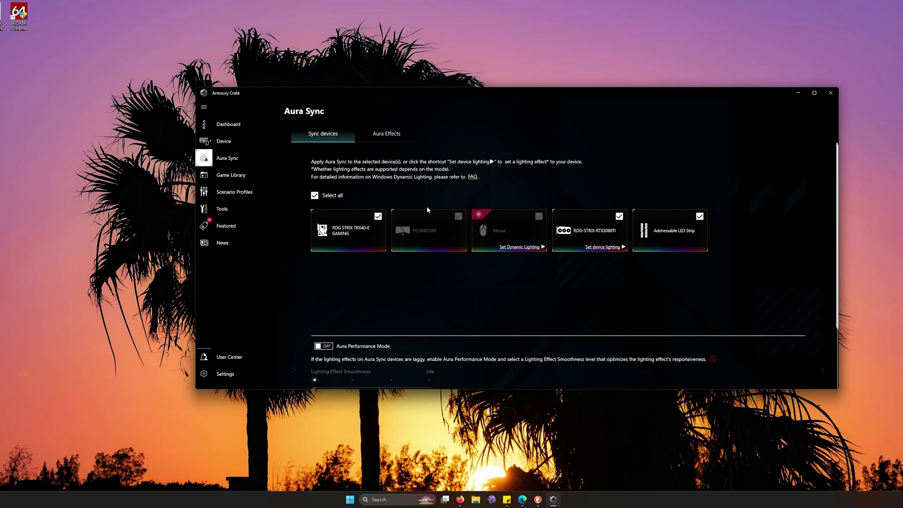
On Aura Effects, lengthen the window and apply the red Static effect
click(392, 135)
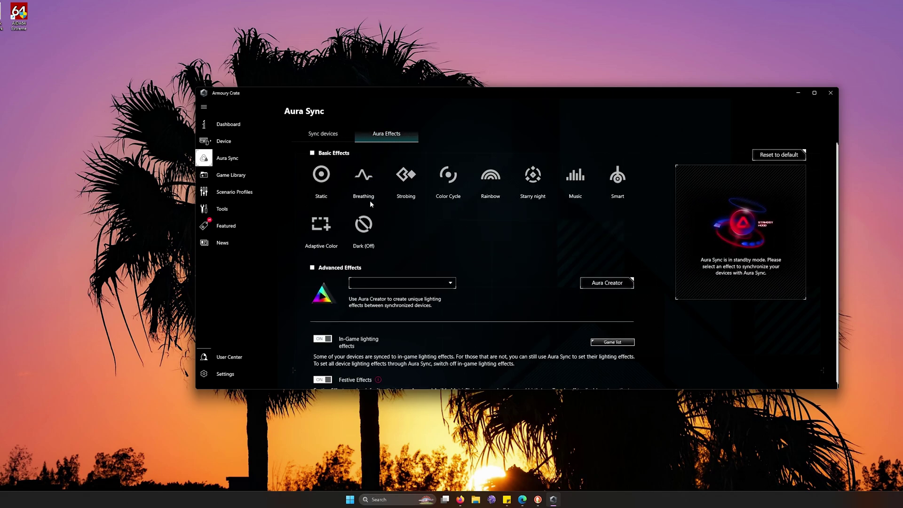
scroll(348, 203, down, 1)
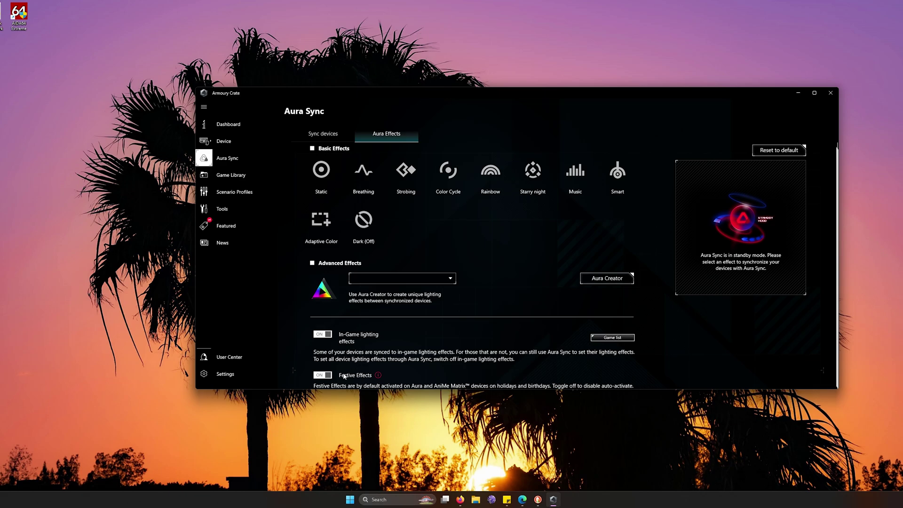
drag(405, 390, 400, 408)
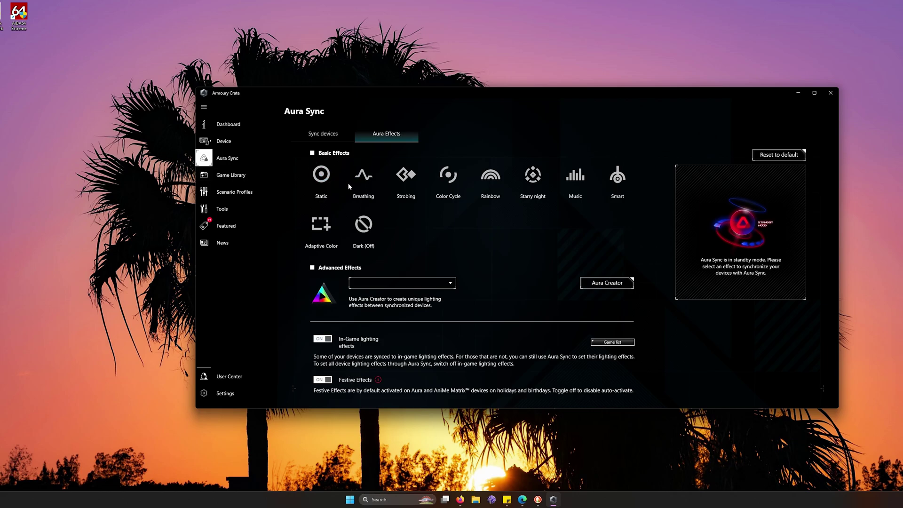
click(331, 179)
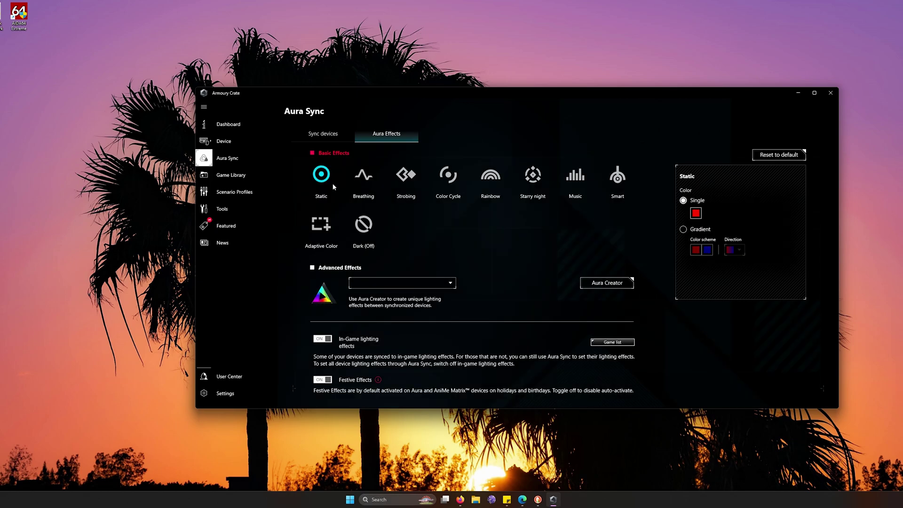
Apply a red-to-blue gradient Breathing effect with a new direction, then edit its red colour
click(372, 185)
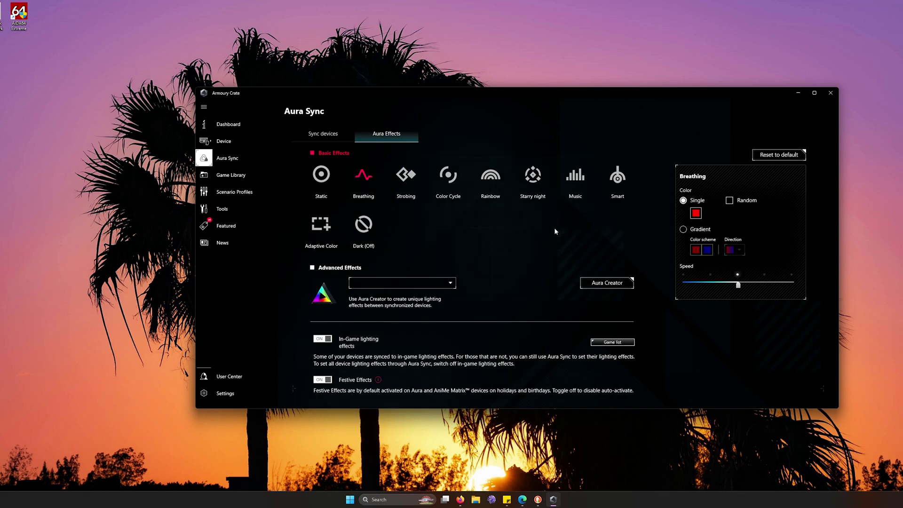
click(682, 230)
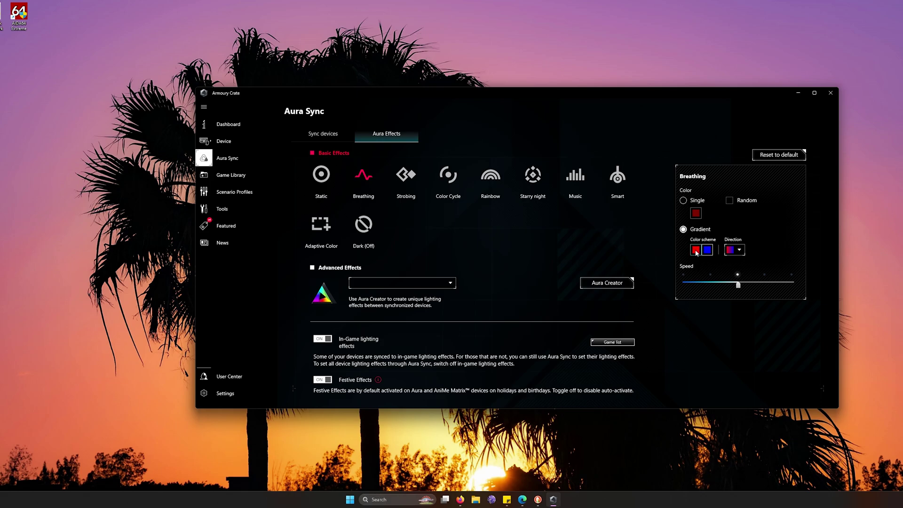
click(739, 251)
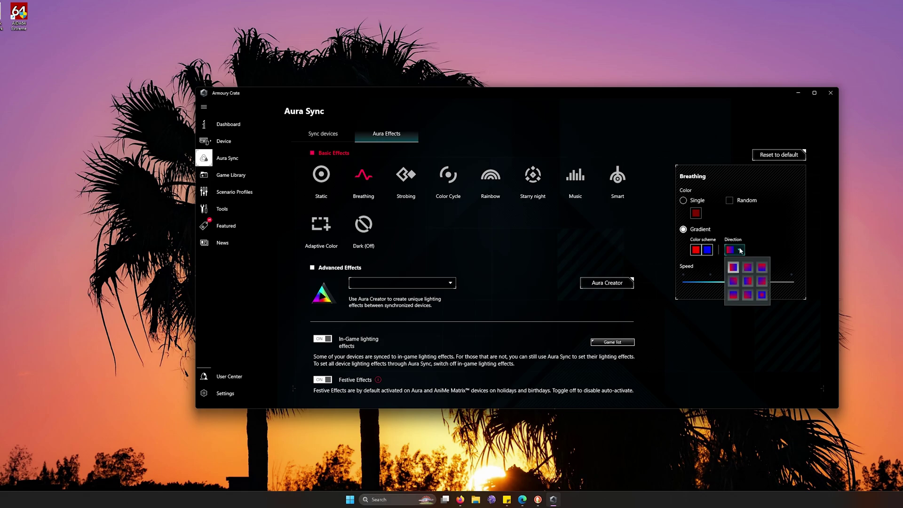
click(749, 269)
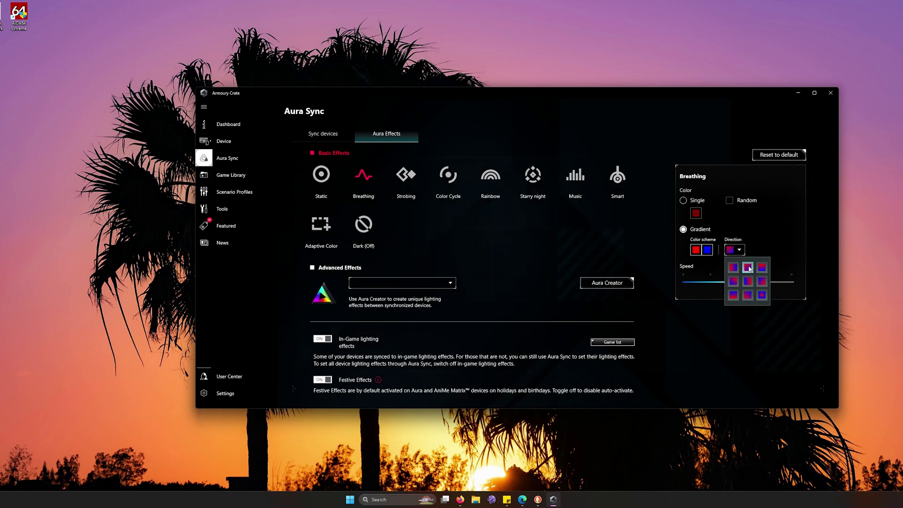
click(729, 250)
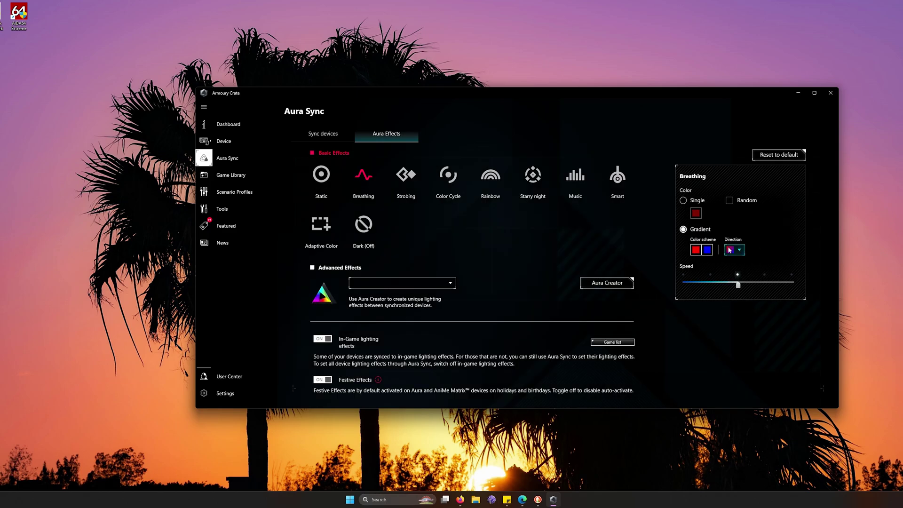
click(698, 250)
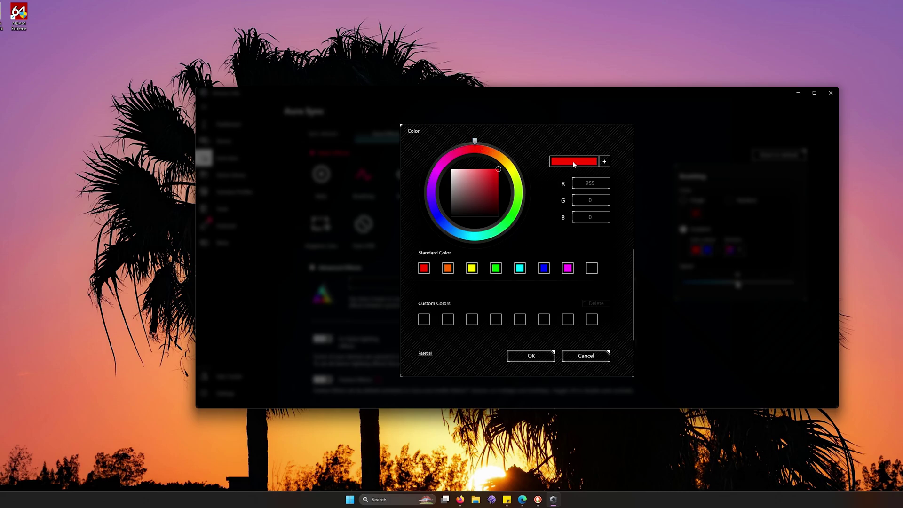
Preview green for the gradient, cancel the Color dialog, and go to Game Library
click(604, 163)
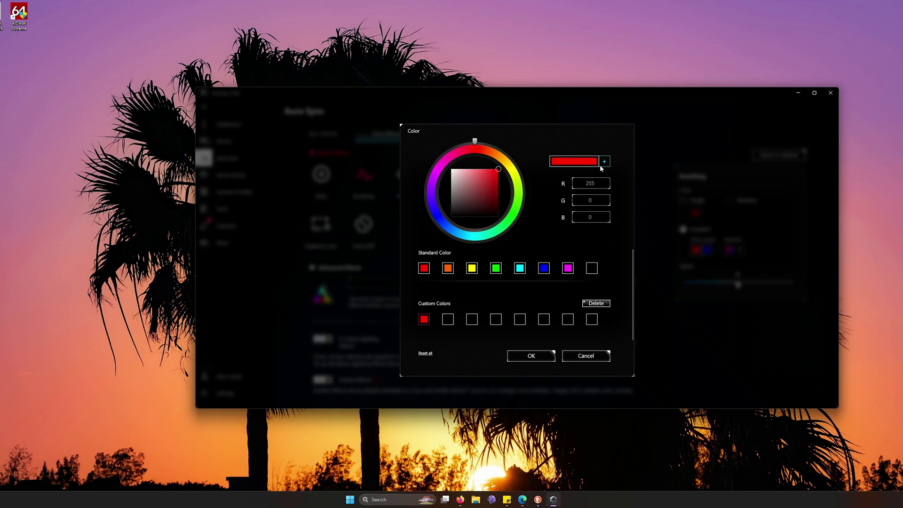
click(573, 355)
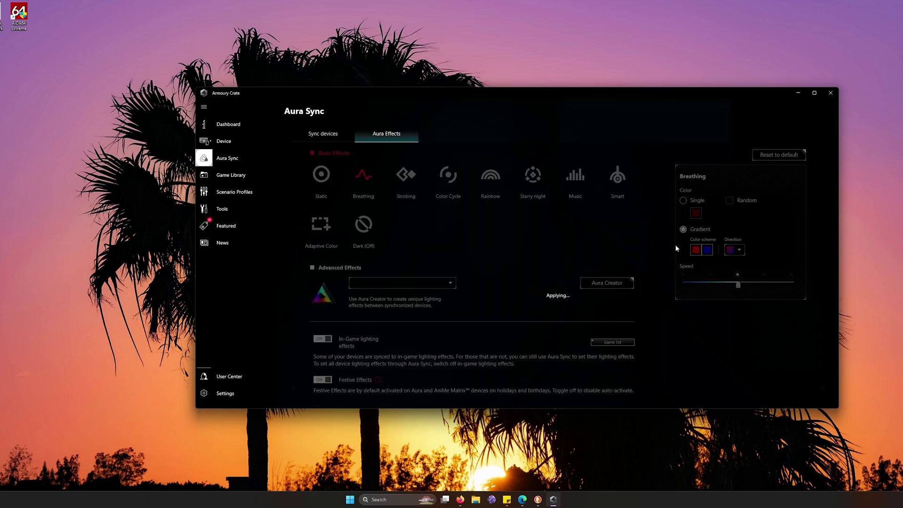
click(695, 250)
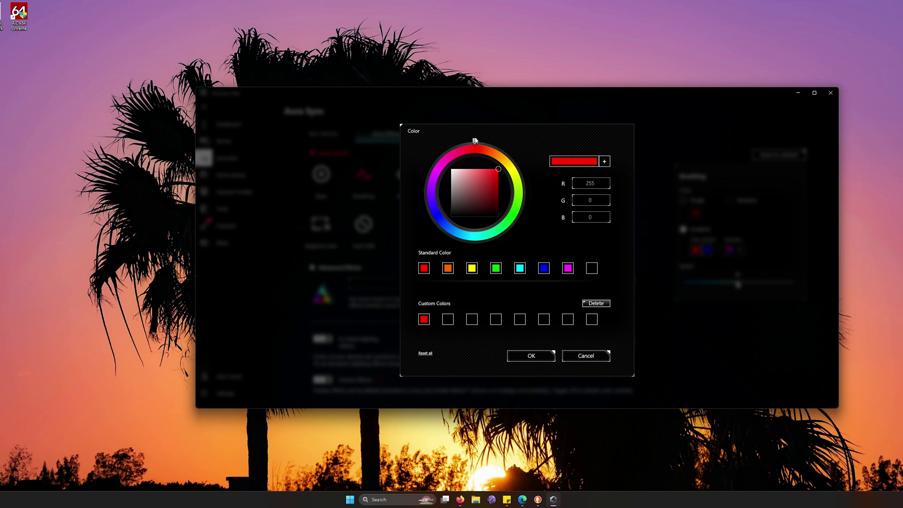
click(497, 272)
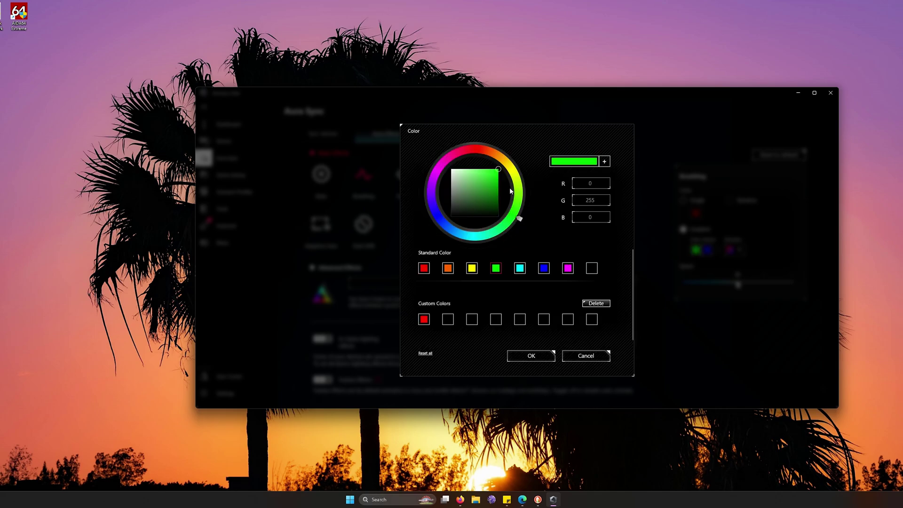
click(250, 179)
click(250, 177)
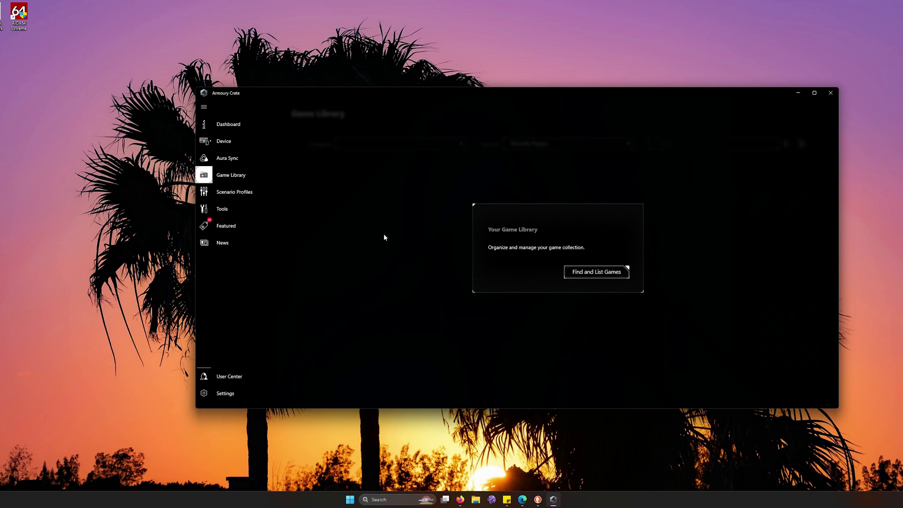
Review Profile 1 in Scenario Profiles, then view the Tools driver list
click(217, 197)
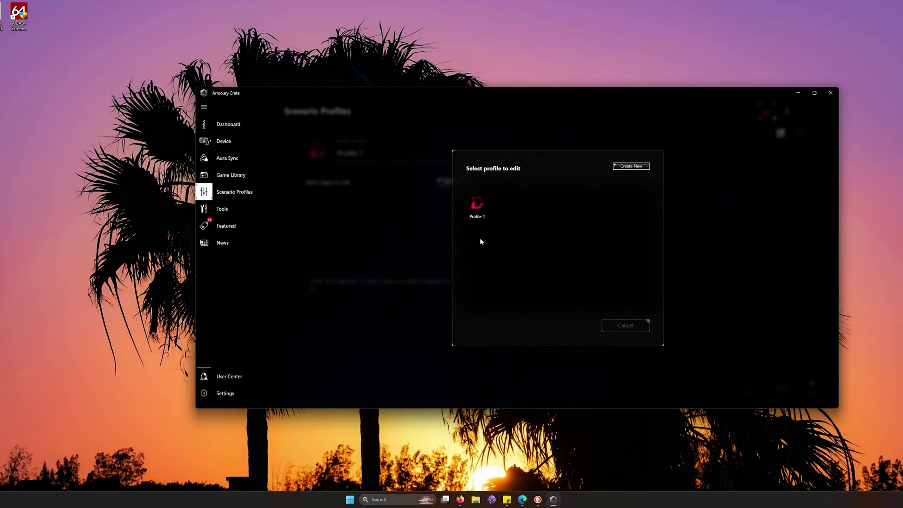
click(477, 214)
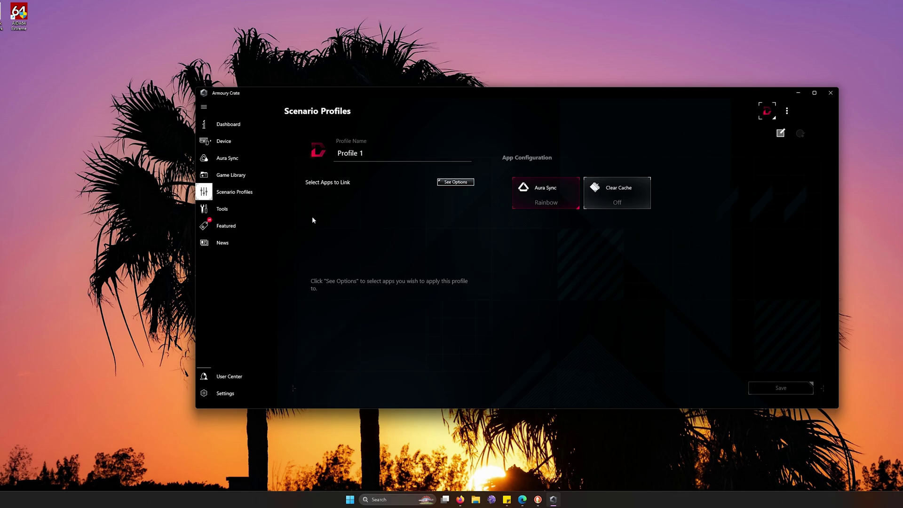
click(222, 210)
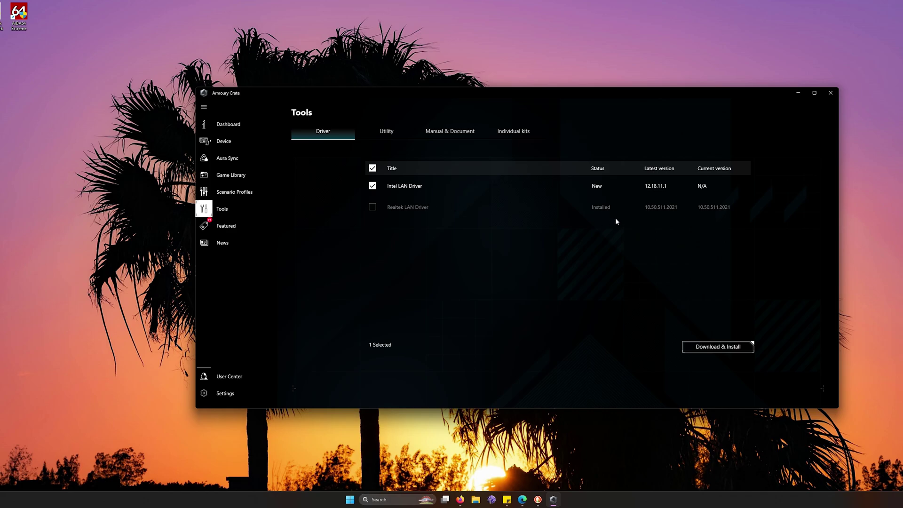
Browse the Utility, Manual & Document and Individual kits tabs on the Tools page
click(400, 134)
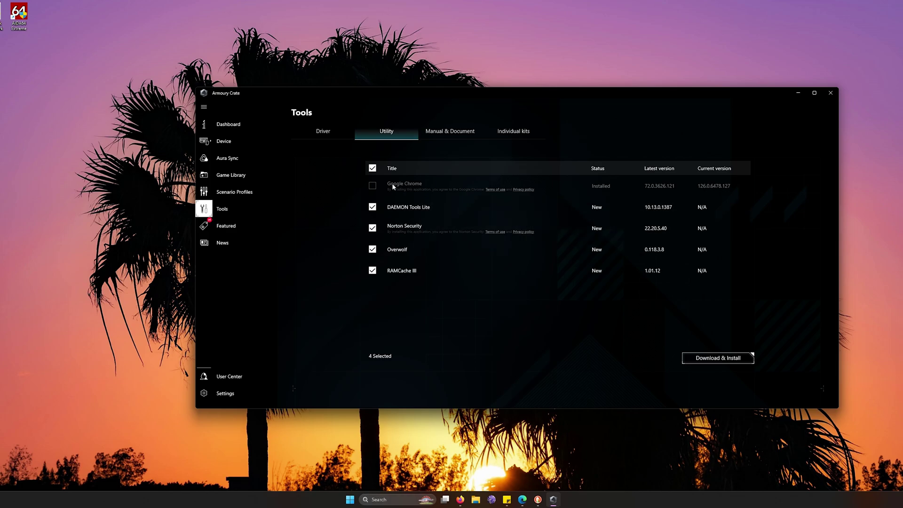
click(444, 130)
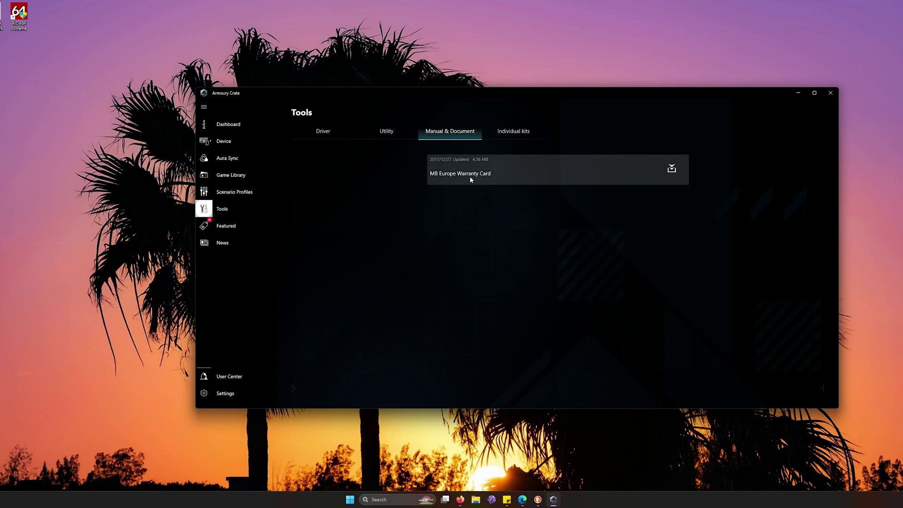
click(504, 132)
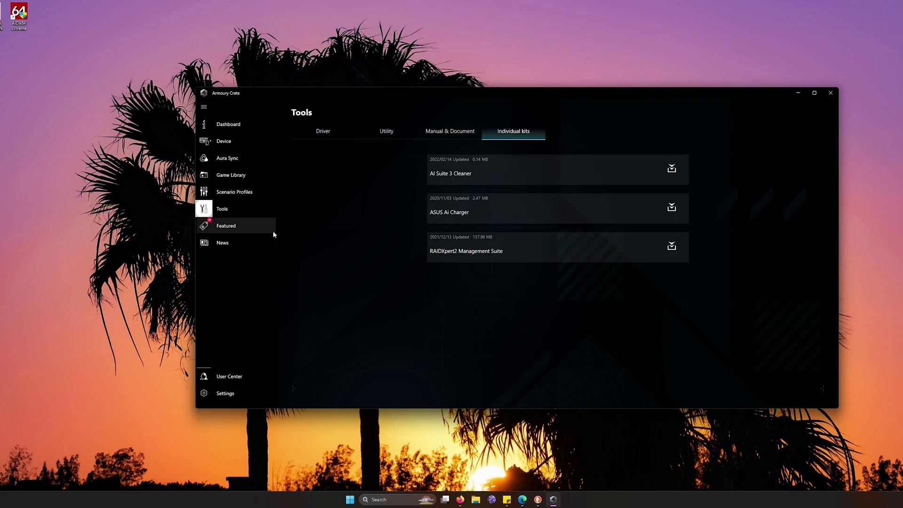
Open the Featured page and scroll through its Game Deals
click(246, 227)
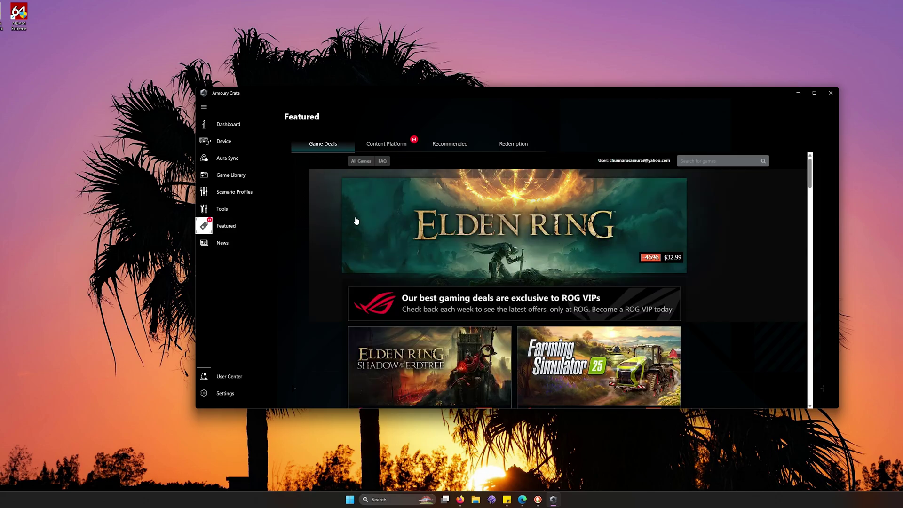
scroll(356, 220, down, 2)
scroll(388, 217, up, 2)
scroll(670, 270, down, 5)
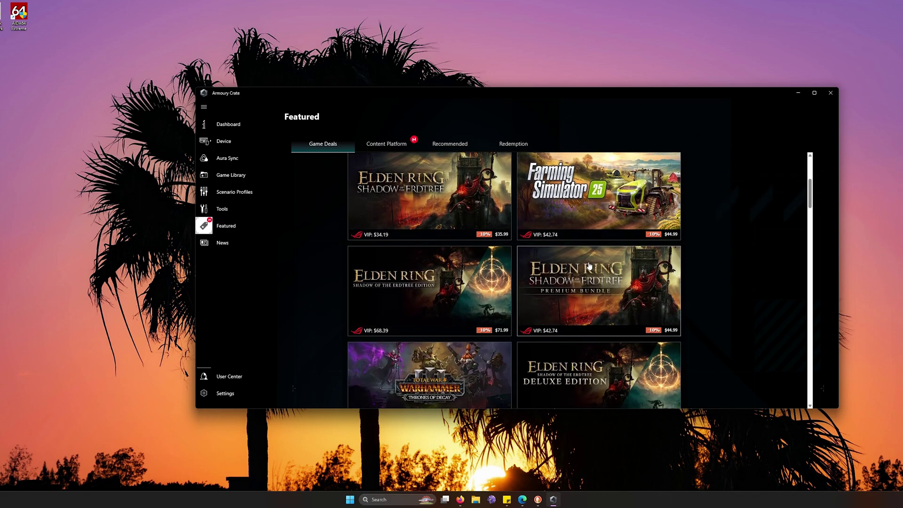
scroll(588, 266, up, 2)
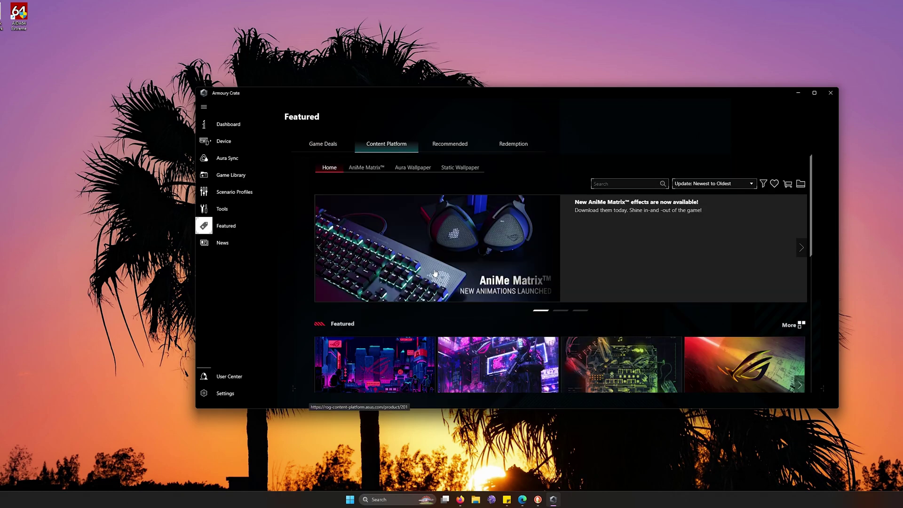
scroll(435, 273, down, 2)
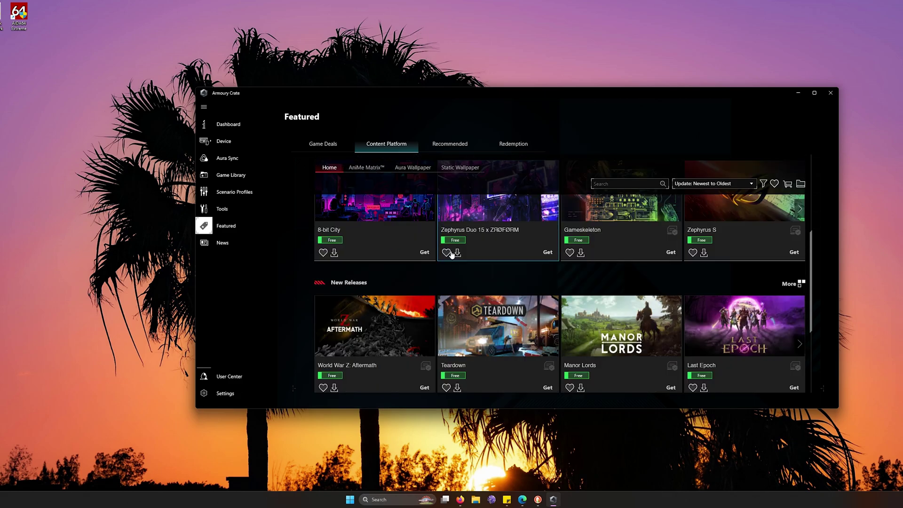
scroll(450, 257, down, 1)
scroll(449, 258, up, 1)
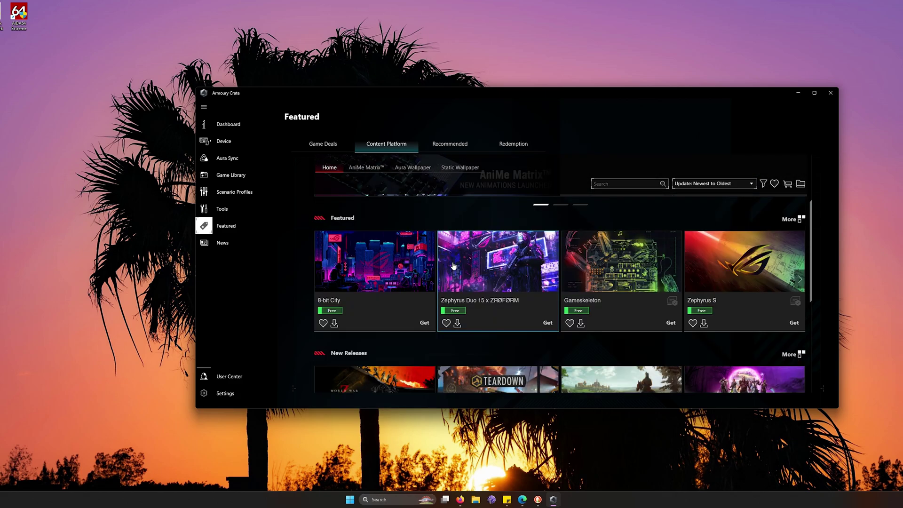
View AniMe Matrix content, Recommended apps, and the Redemption events
click(375, 169)
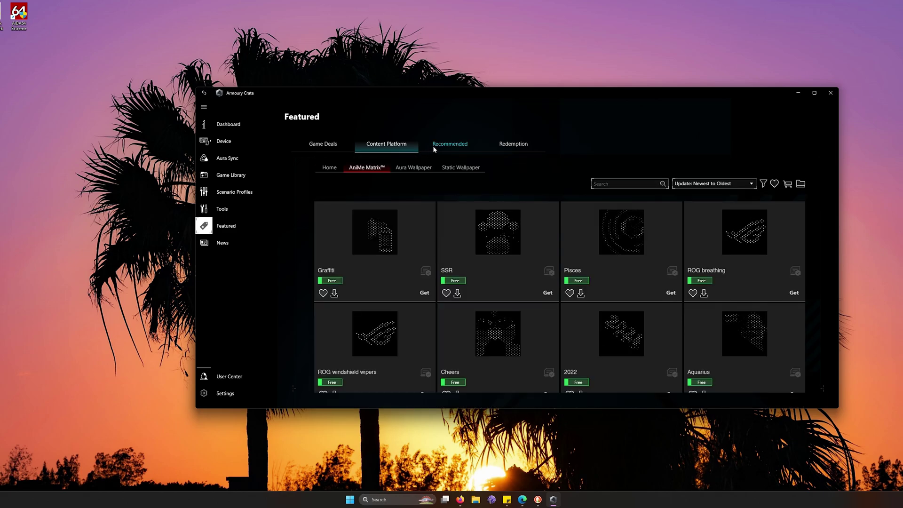
click(468, 144)
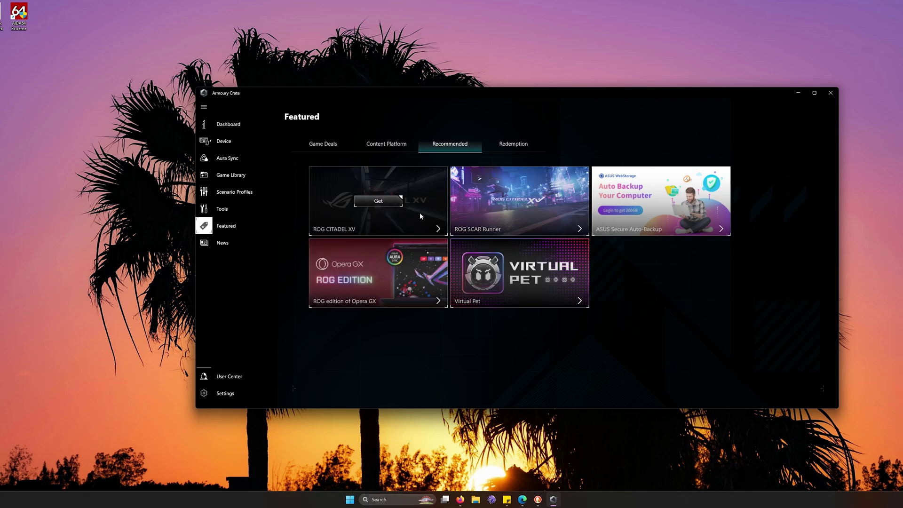
click(499, 145)
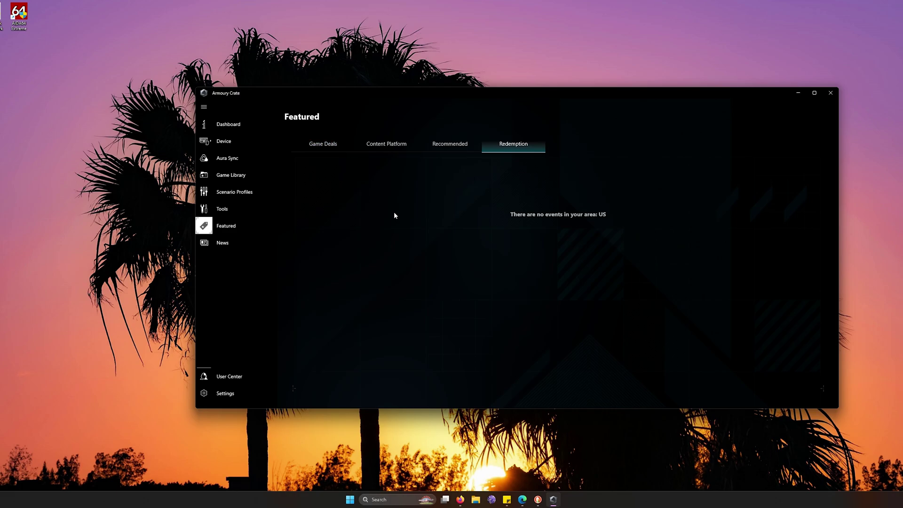
View the News feed, then the User Center, declining Elite and product registration
click(239, 248)
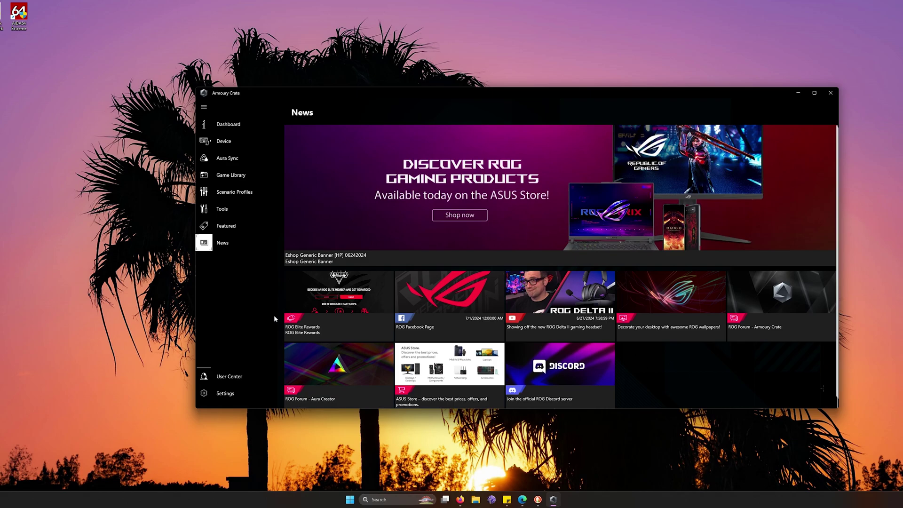
click(239, 375)
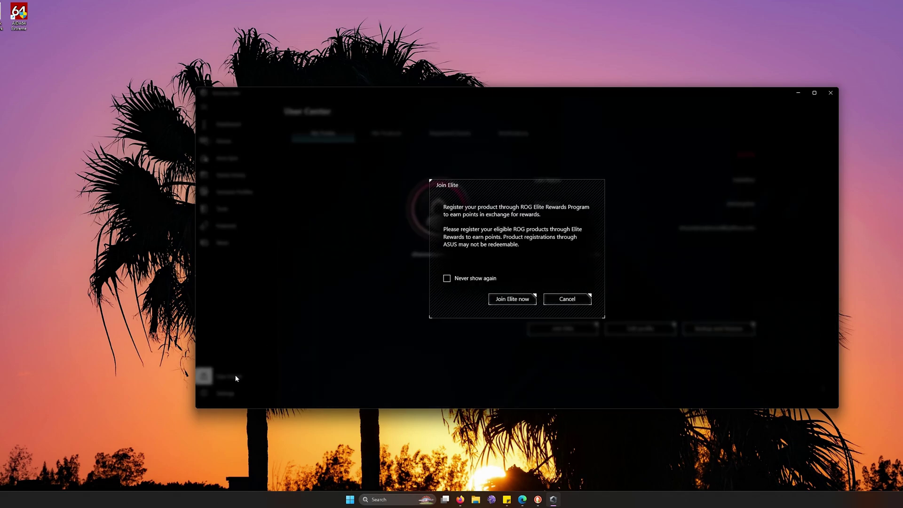
click(568, 299)
click(552, 281)
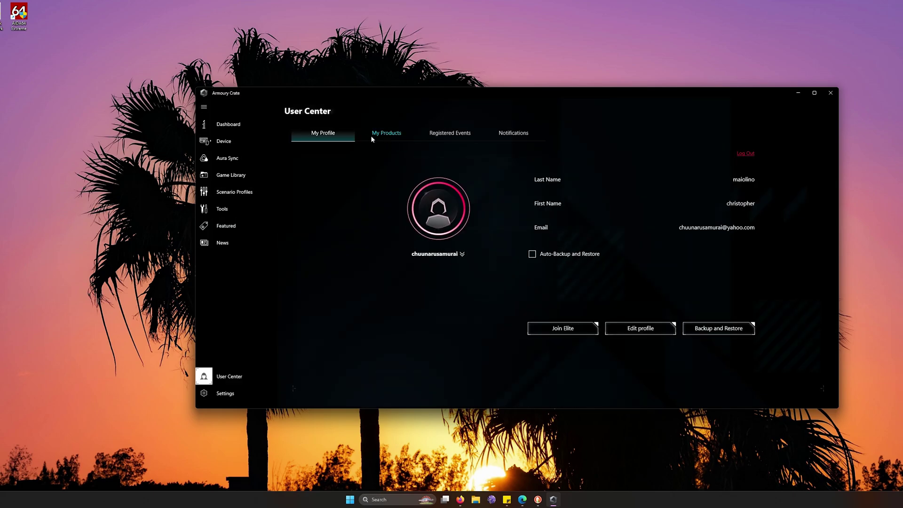
Check the Adobe Creative Cloud registered event and notifications, then open Settings
click(450, 133)
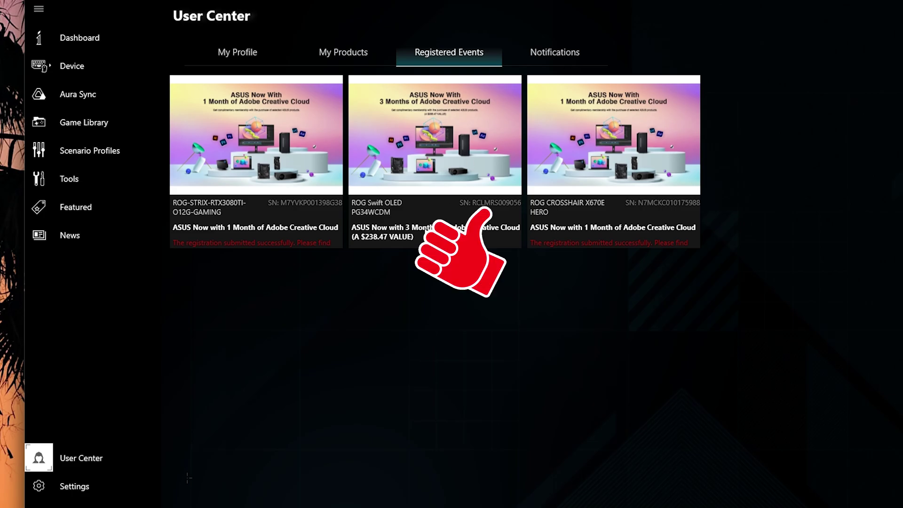
click(436, 198)
click(526, 342)
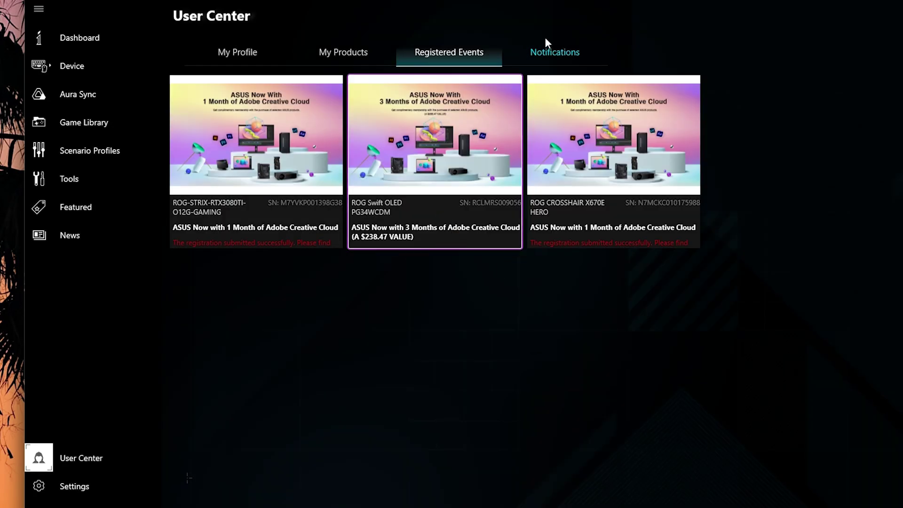
click(548, 55)
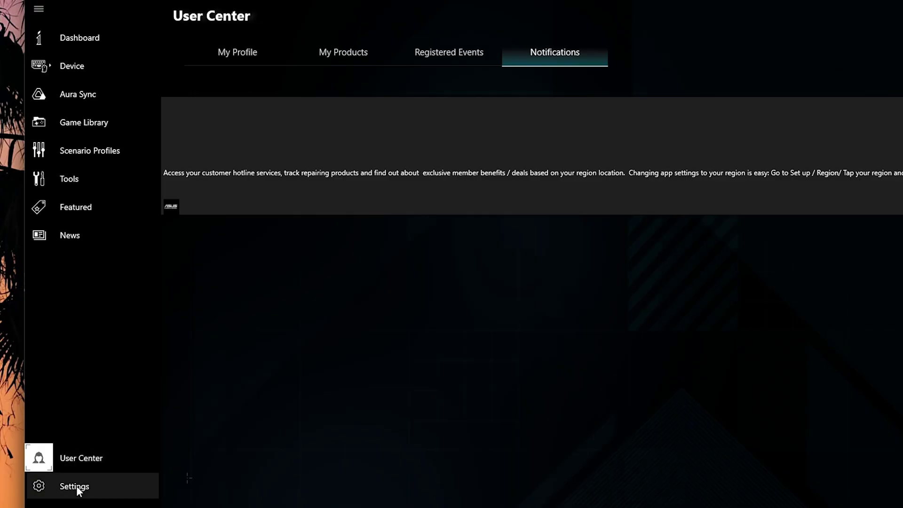
click(75, 485)
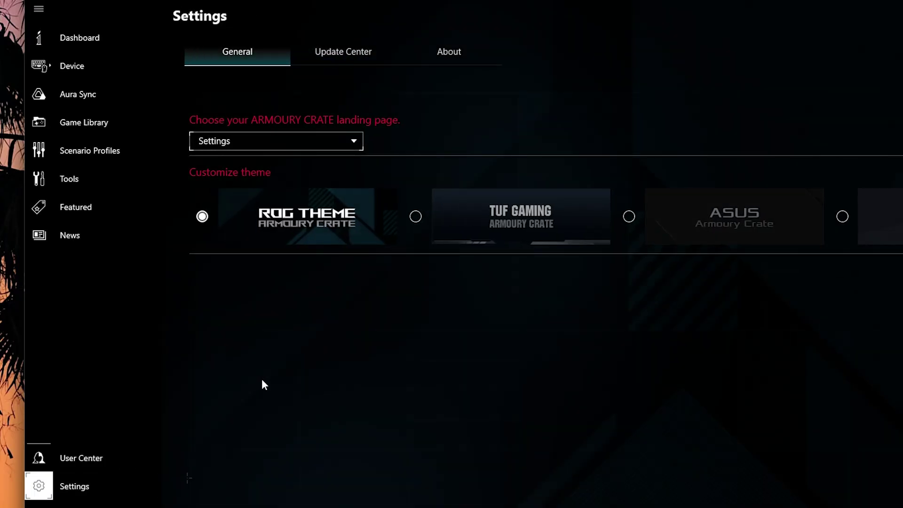